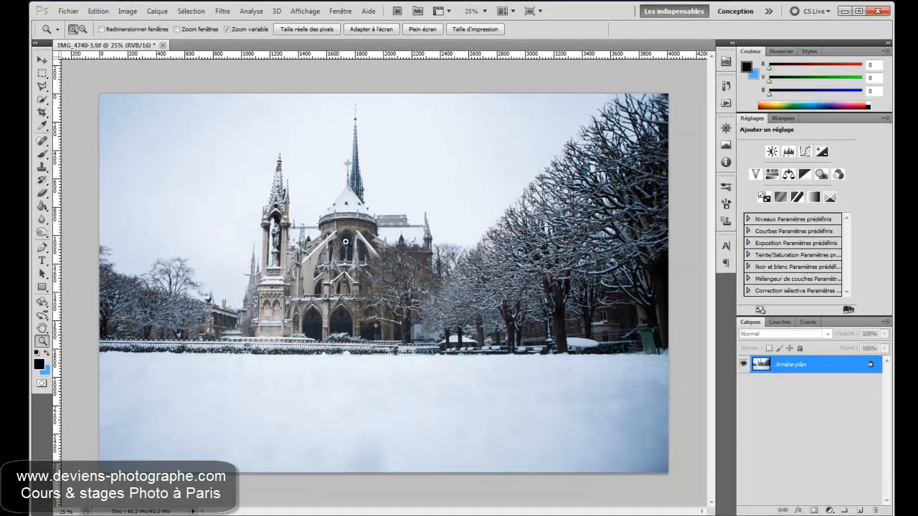
Zoom into the cathedral detail at 100%, then back out until the whole photo fits.
click(345, 241)
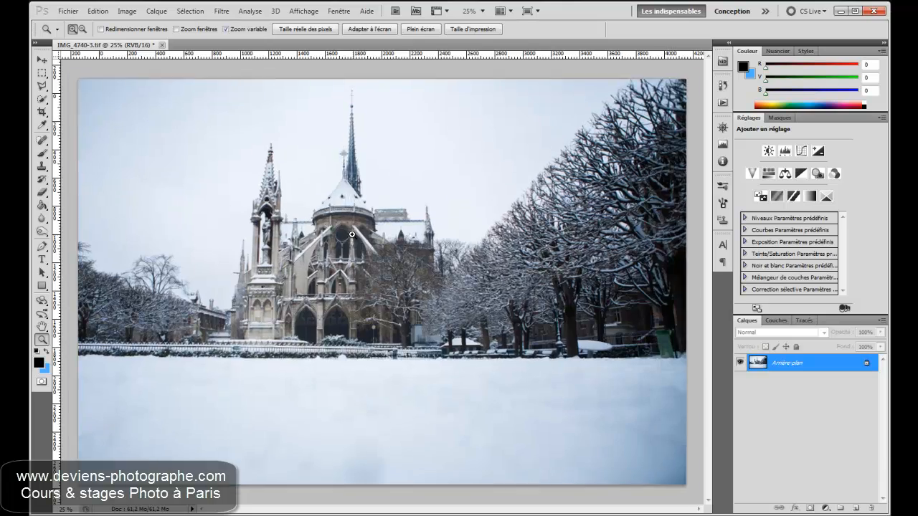
click(337, 222)
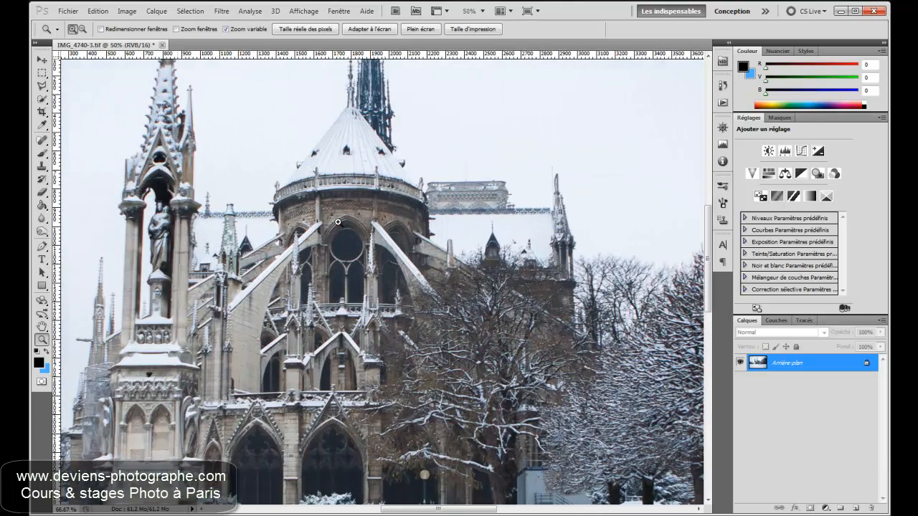
click(337, 222)
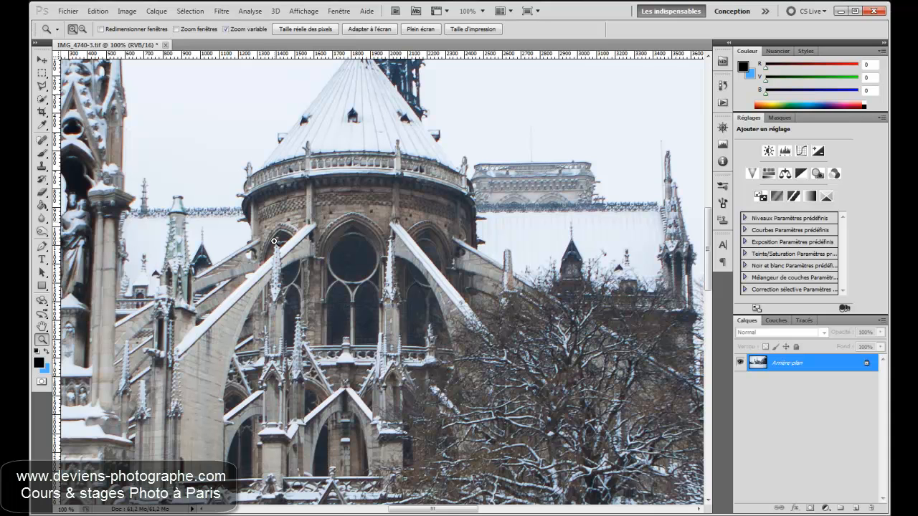
click(82, 29)
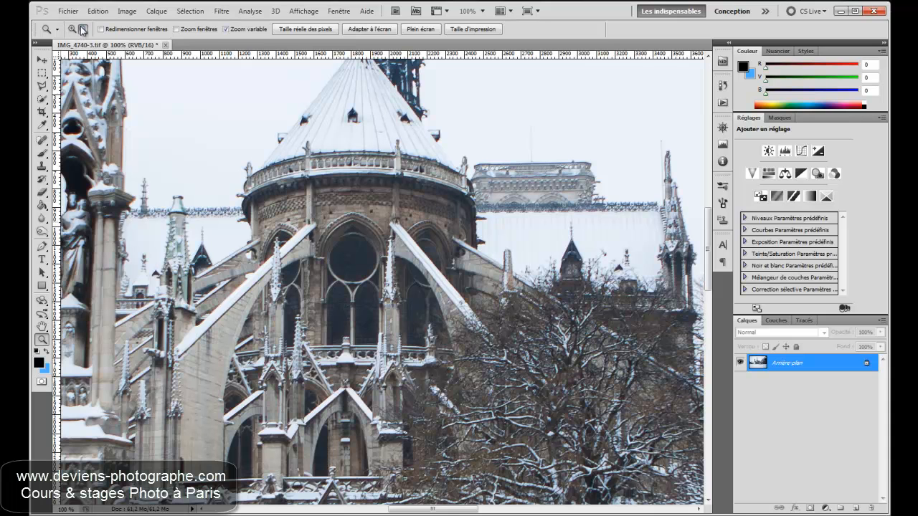
click(357, 237)
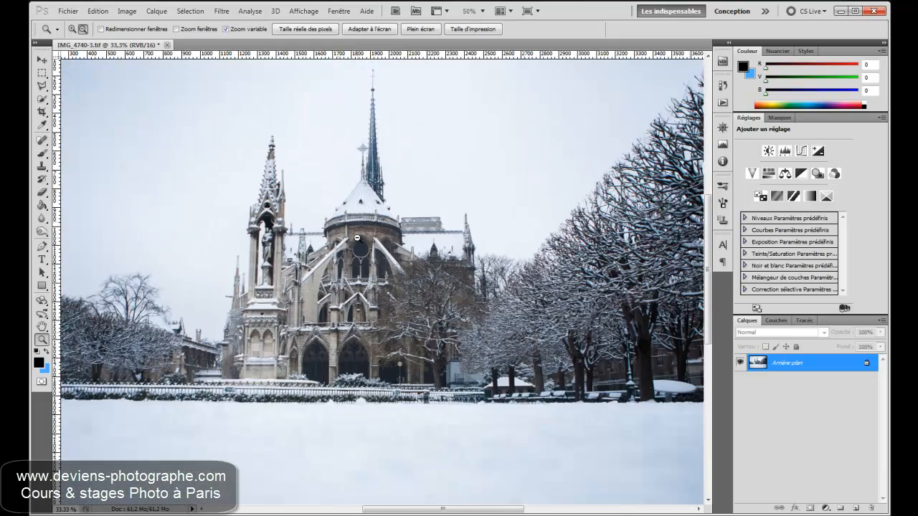
click(357, 237)
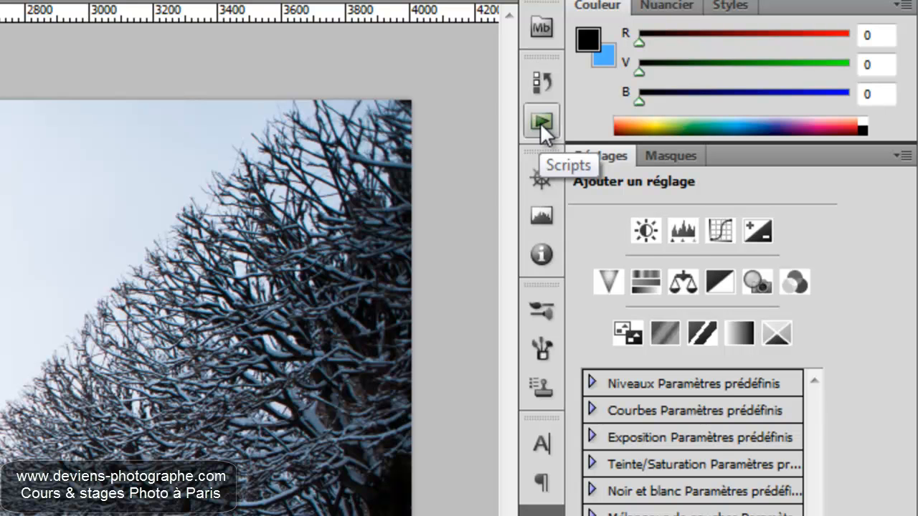
Show the Scripts panel, collapse Scripts par défaut, and inspect the resize set's paysage_info action.
click(540, 123)
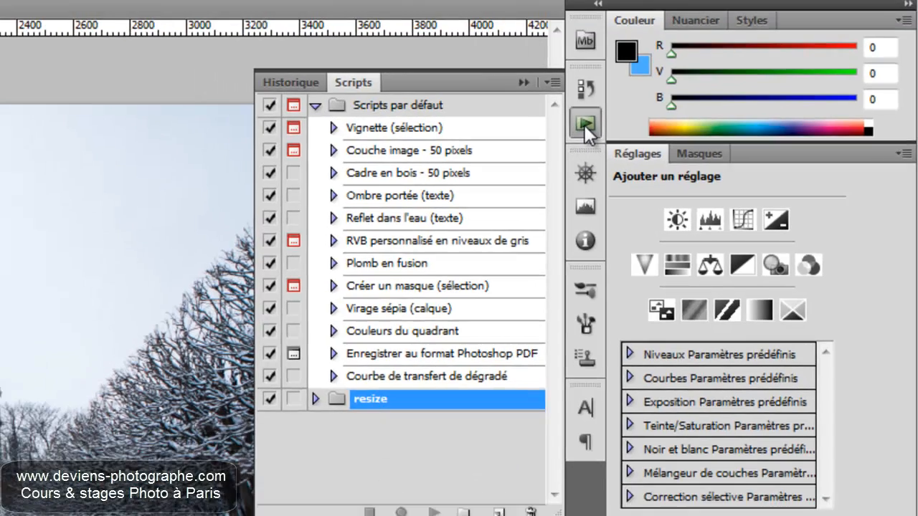
click(540, 122)
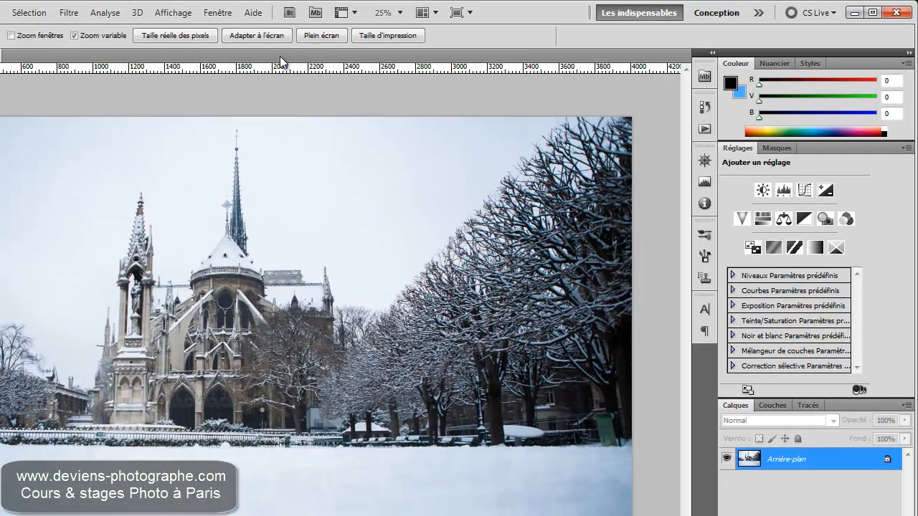
click(215, 12)
click(245, 353)
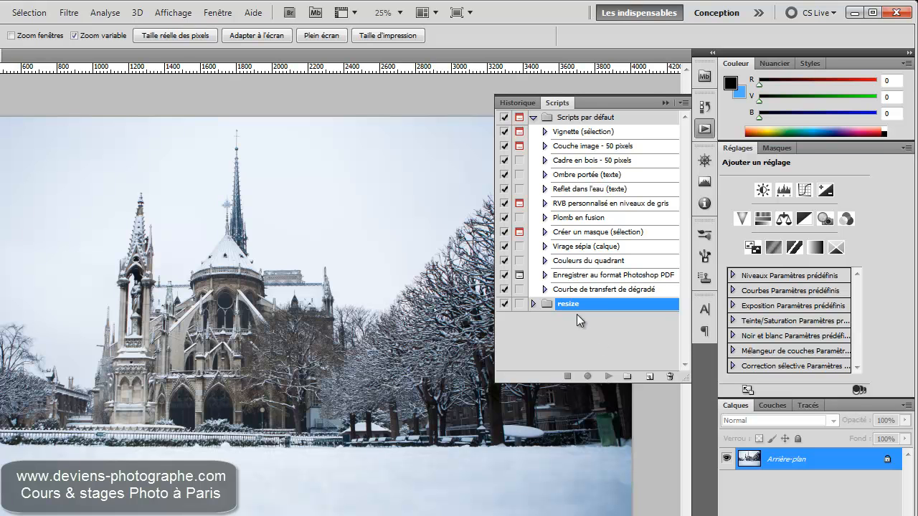
click(533, 118)
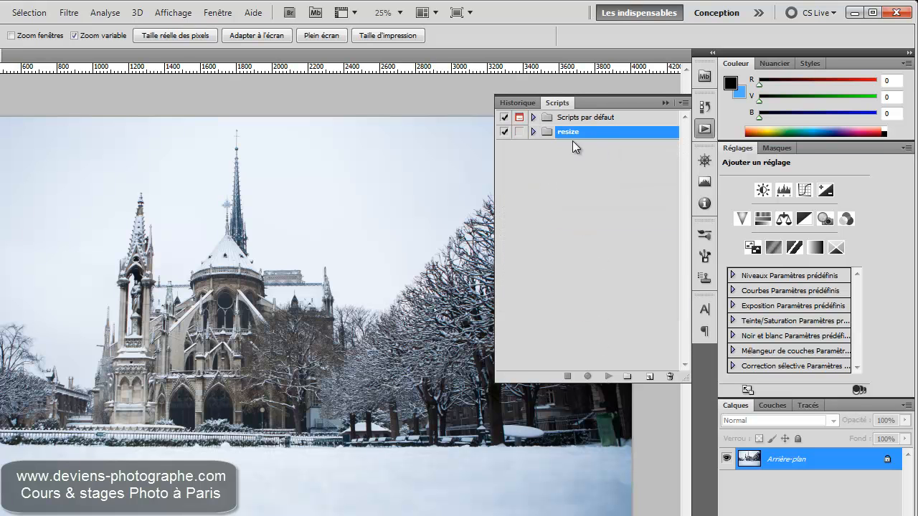
click(533, 133)
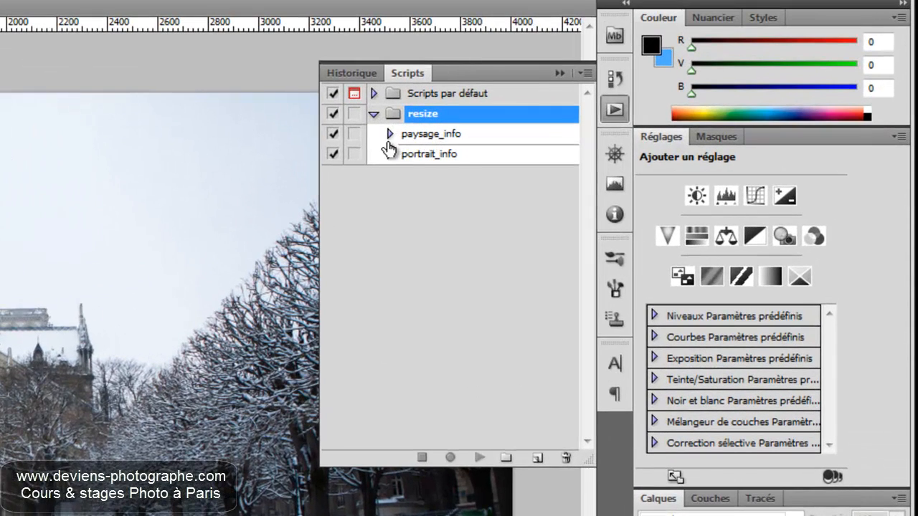
click(390, 134)
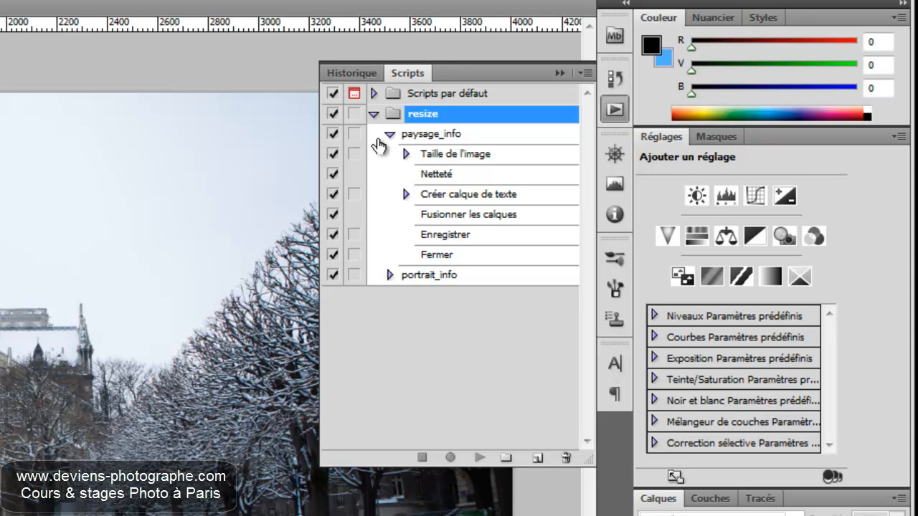
click(372, 115)
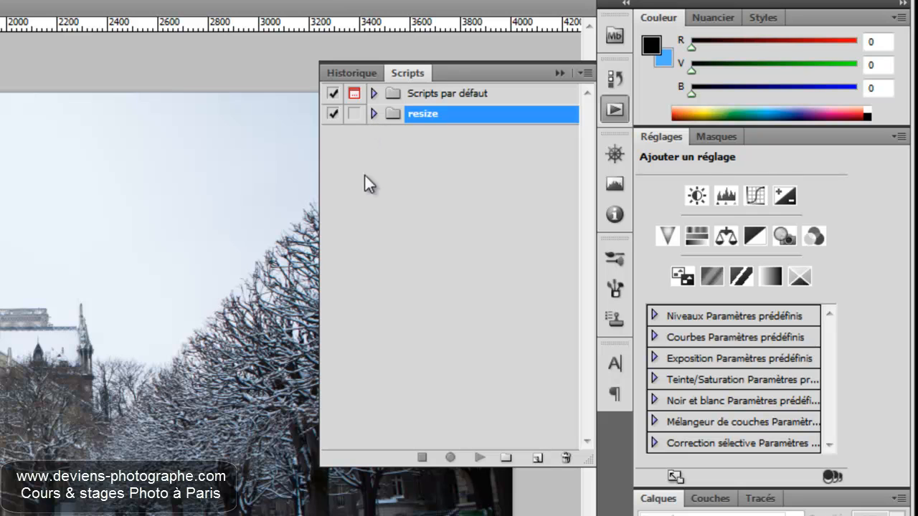
Create a new action set named 'test' in the Scripts panel.
click(506, 459)
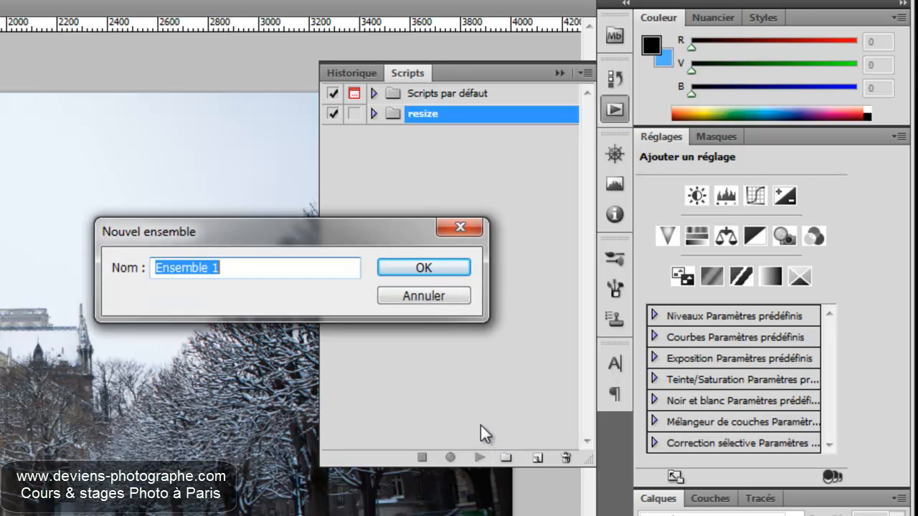
text(test)
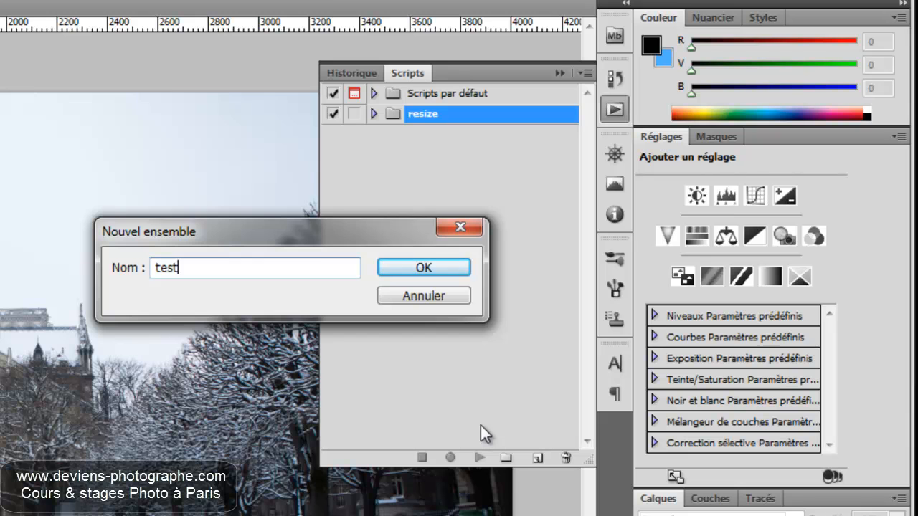
click(384, 265)
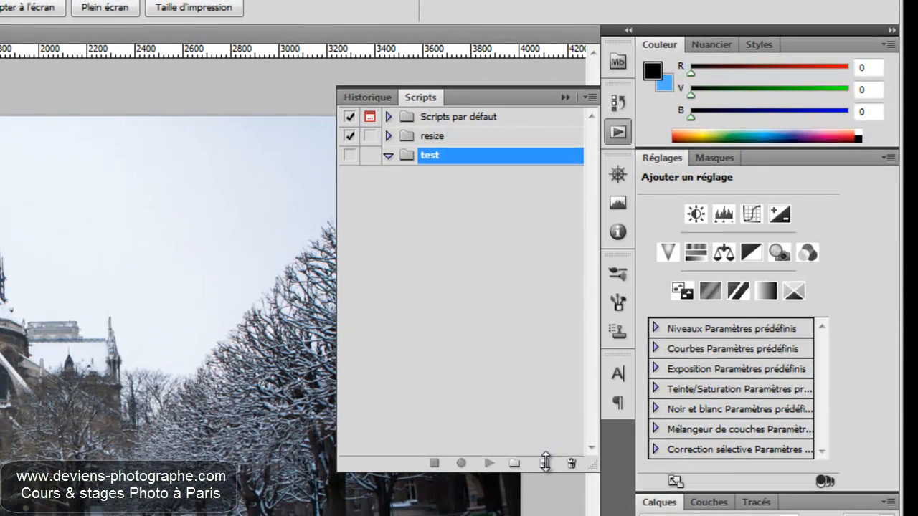
Create a 'resize' action in the test set with no shortcut key or colour, and start recording.
click(545, 465)
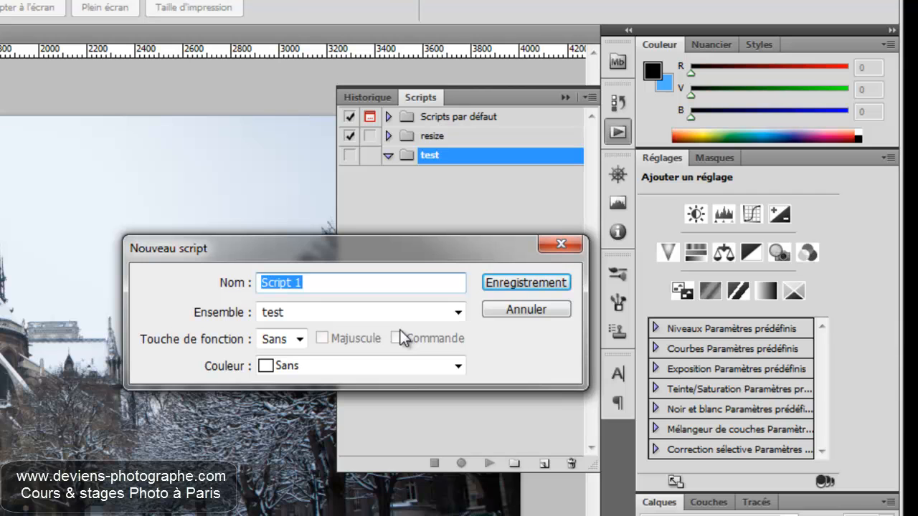
text(res)
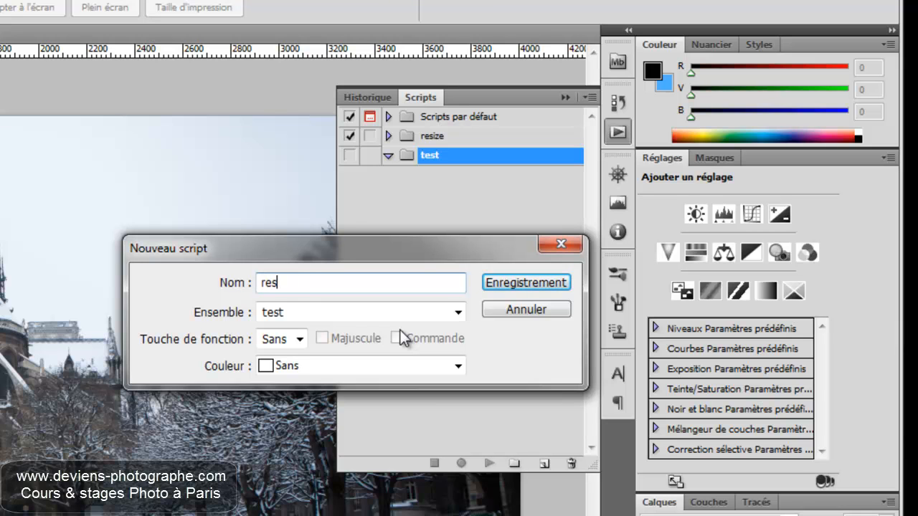
text(ize)
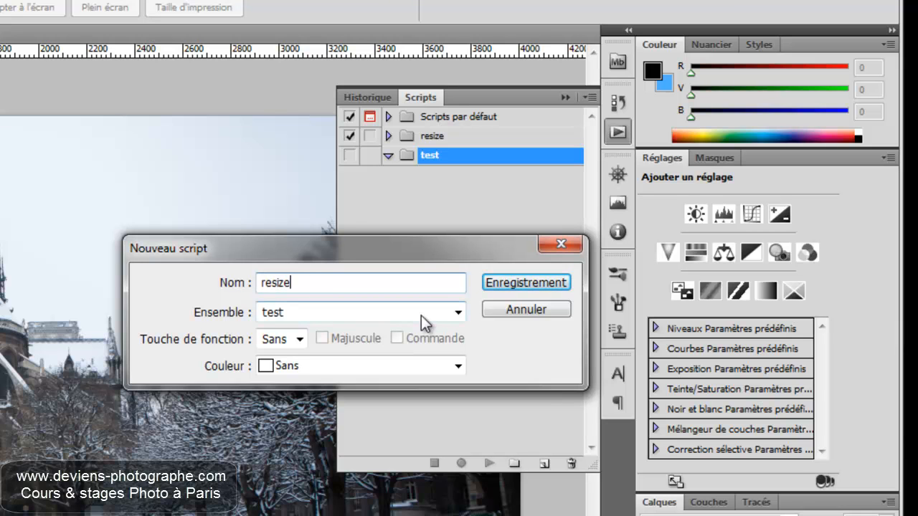
click(402, 315)
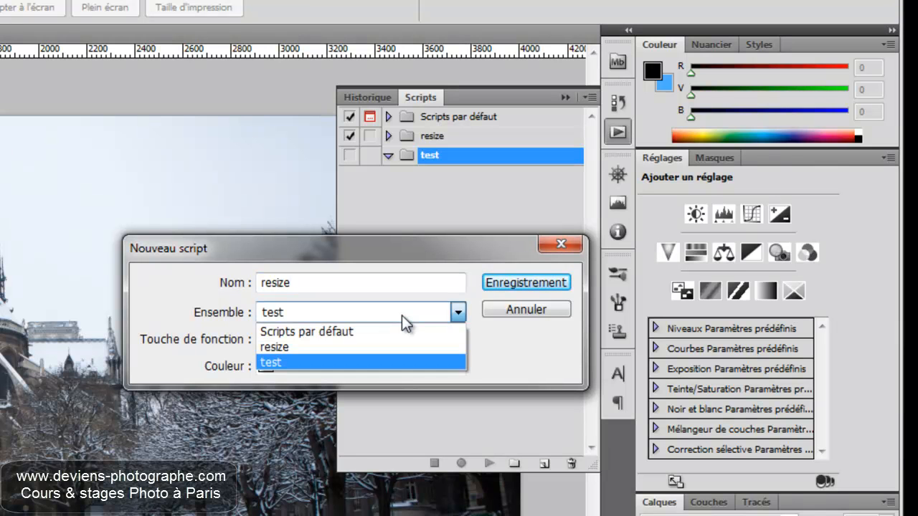
click(286, 361)
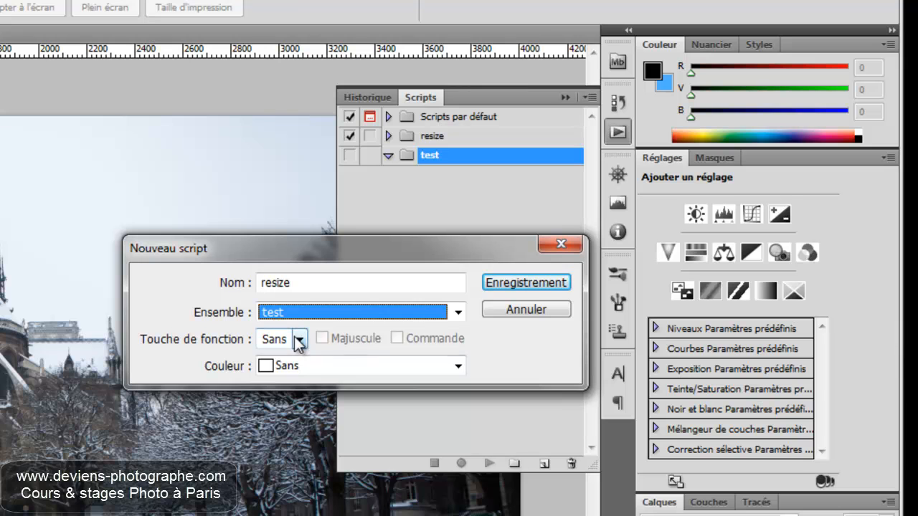
click(296, 340)
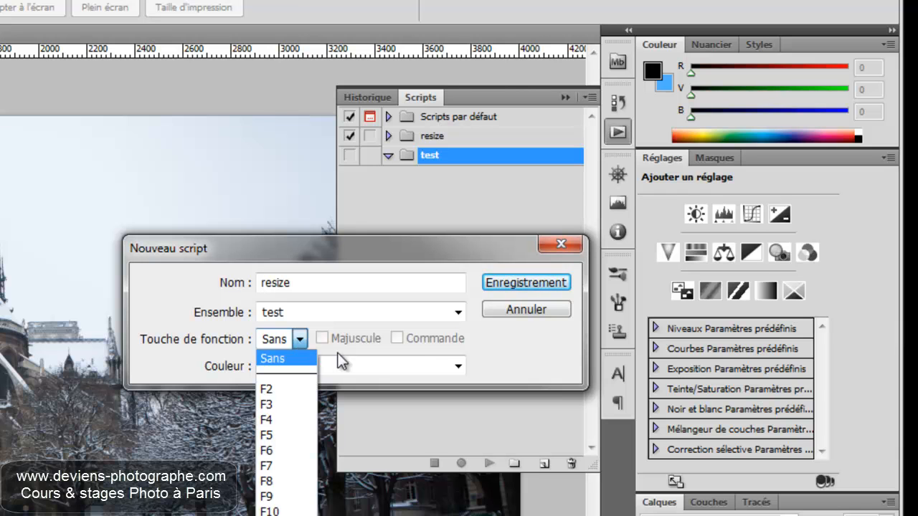
click(531, 362)
click(457, 367)
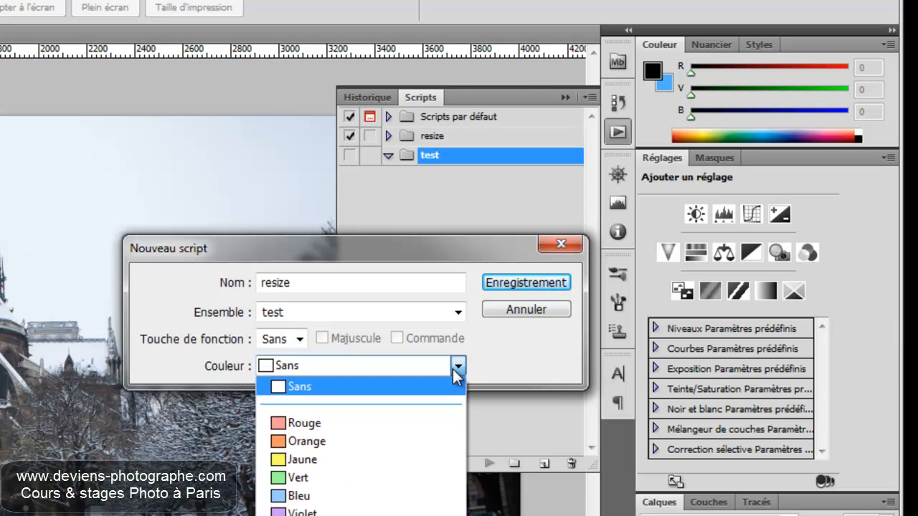
click(500, 355)
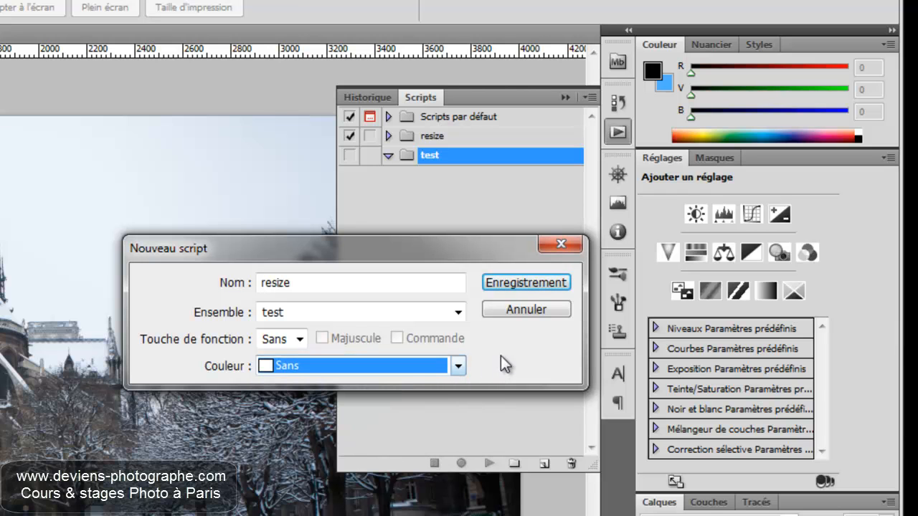
click(509, 282)
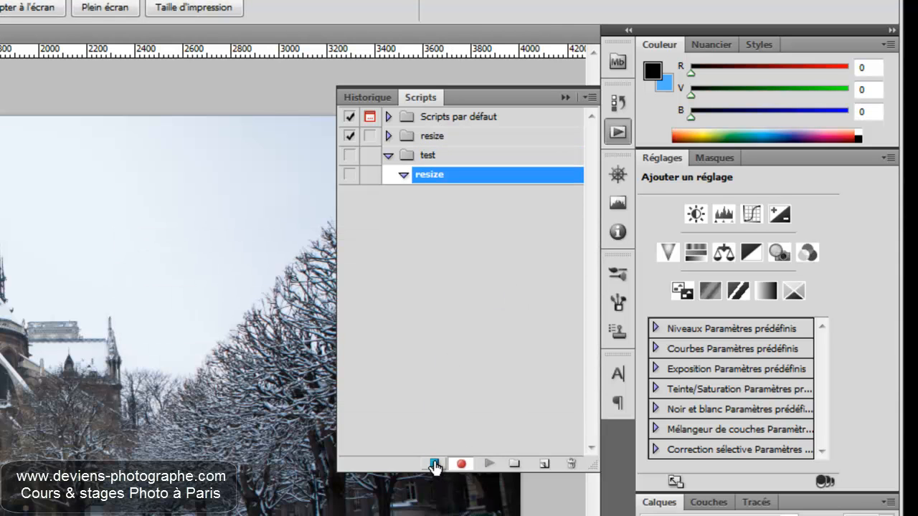
click(434, 464)
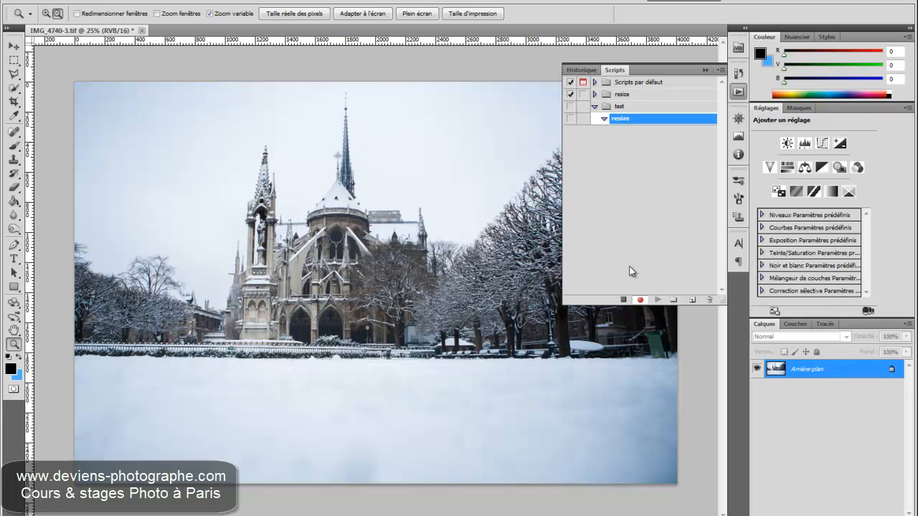
Set the image width to 4500 pixels with proportions kept, giving 4500 × 3000.
key(ctrl+alt+i)
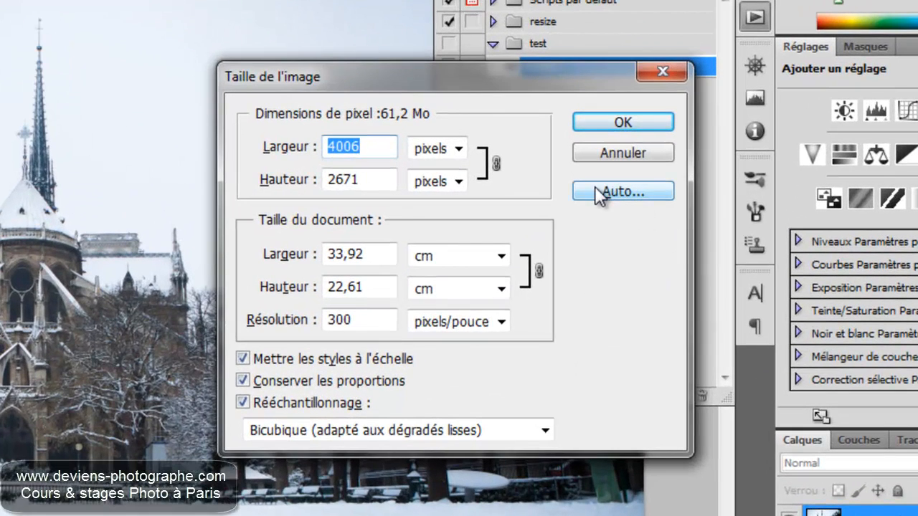
double_click(367, 328)
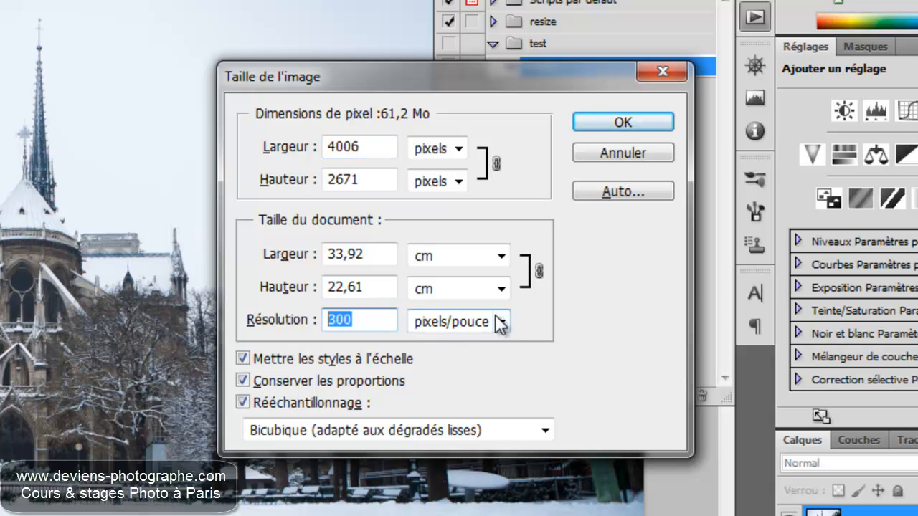
double_click(366, 147)
text(4500)
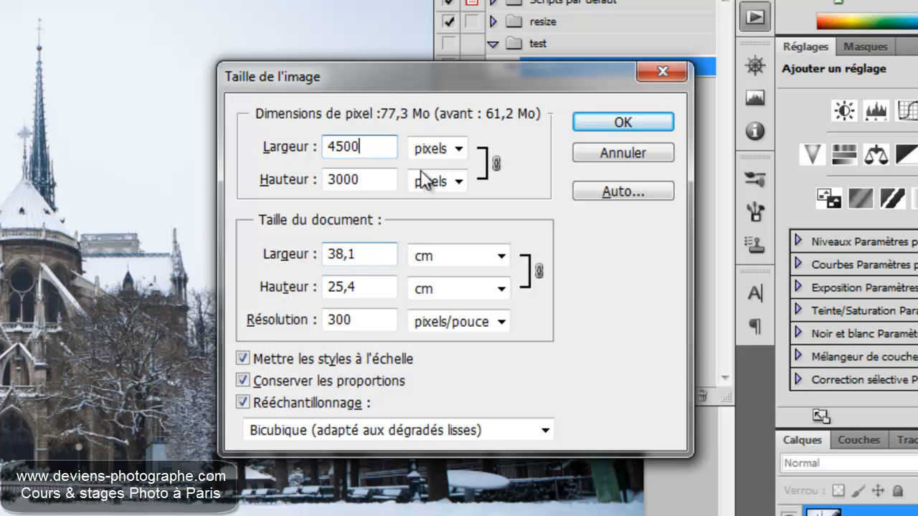
click(590, 128)
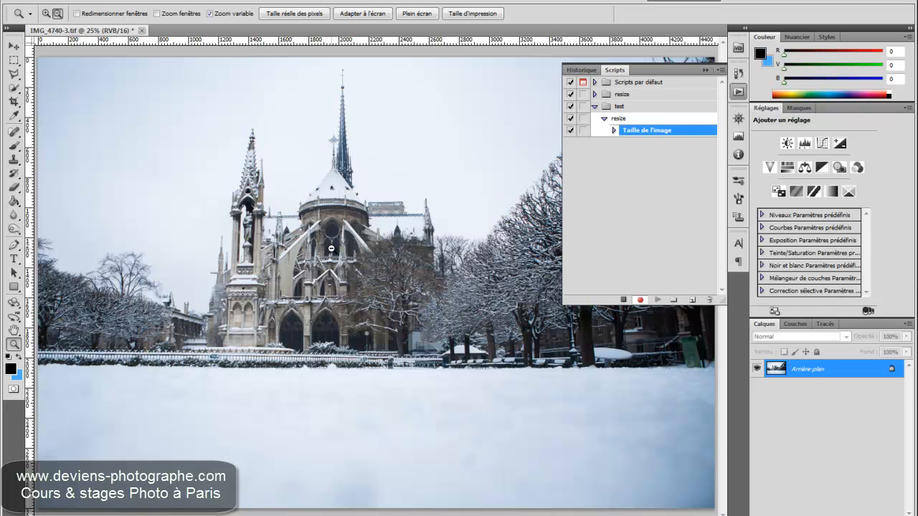
Zoom into the dome and rose window at 100%, then zoom back out to 25%.
click(46, 12)
click(332, 194)
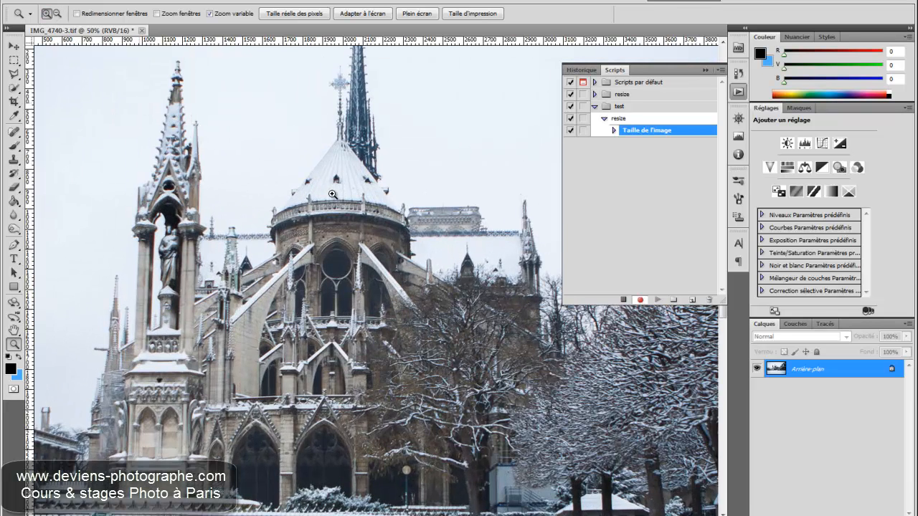
click(335, 272)
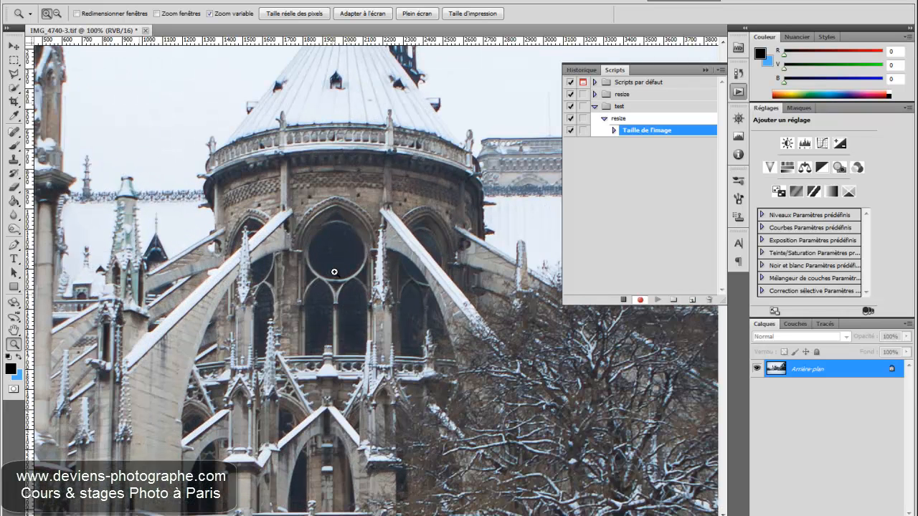
click(57, 13)
click(264, 270)
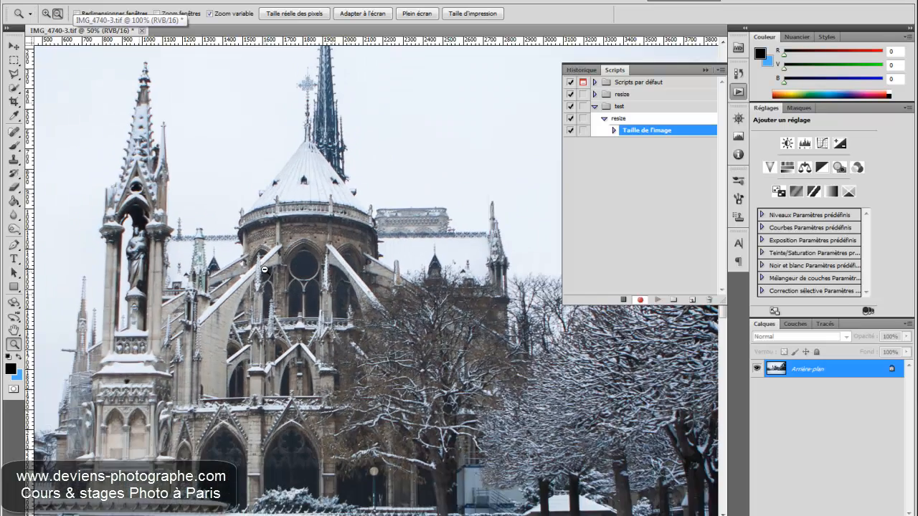
click(264, 269)
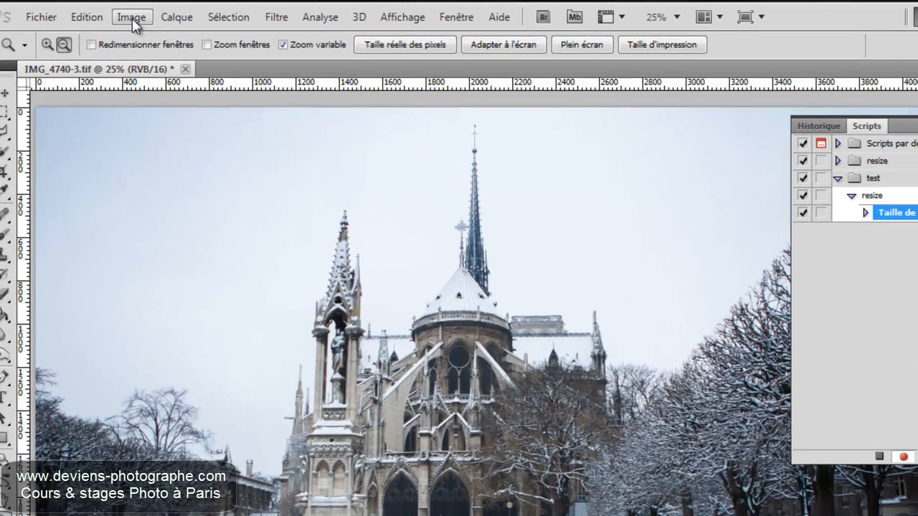
Change the image mode to 8 bits per channel (RVB/8).
click(132, 17)
mouse_move(322, 46)
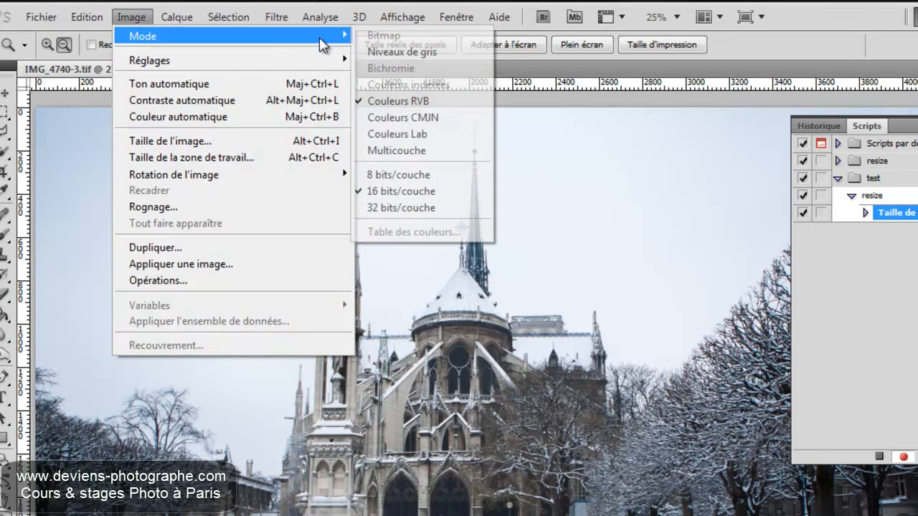
click(397, 178)
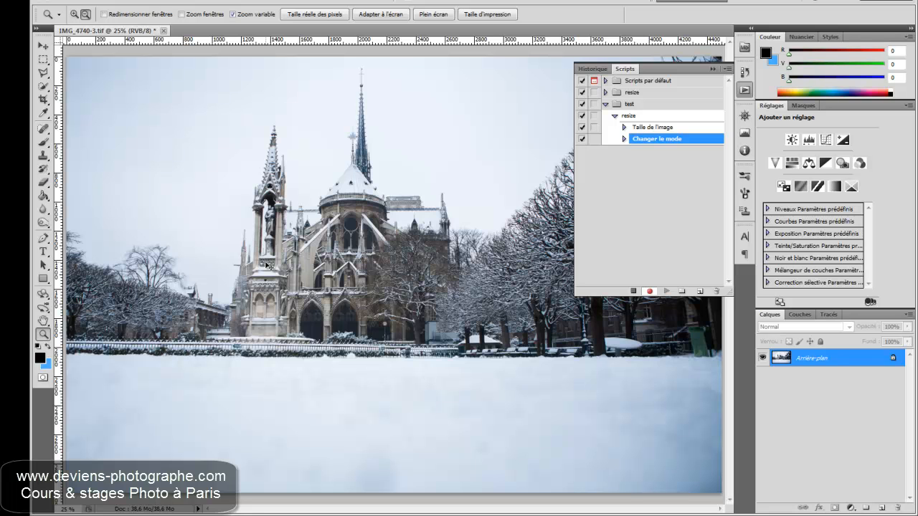
key(ctrl+shift+s)
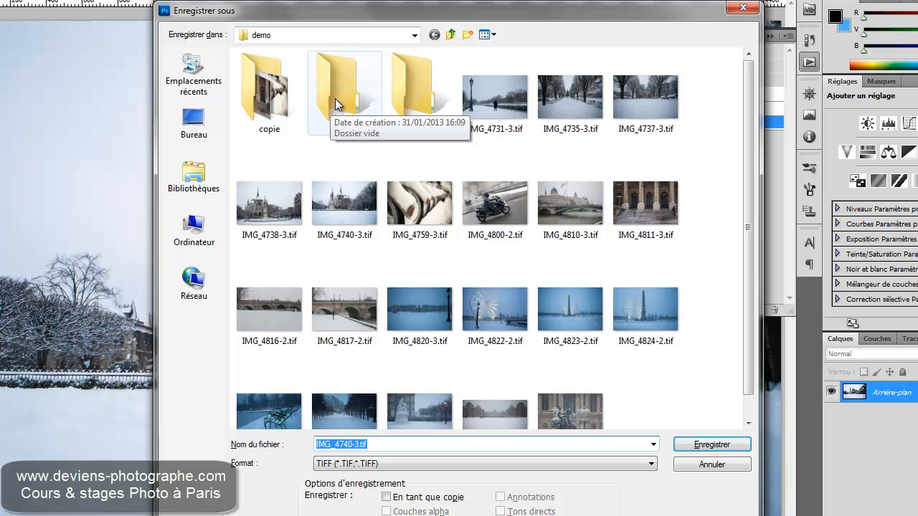
Save the photo as a JPEG in the hd folder.
double_click(342, 80)
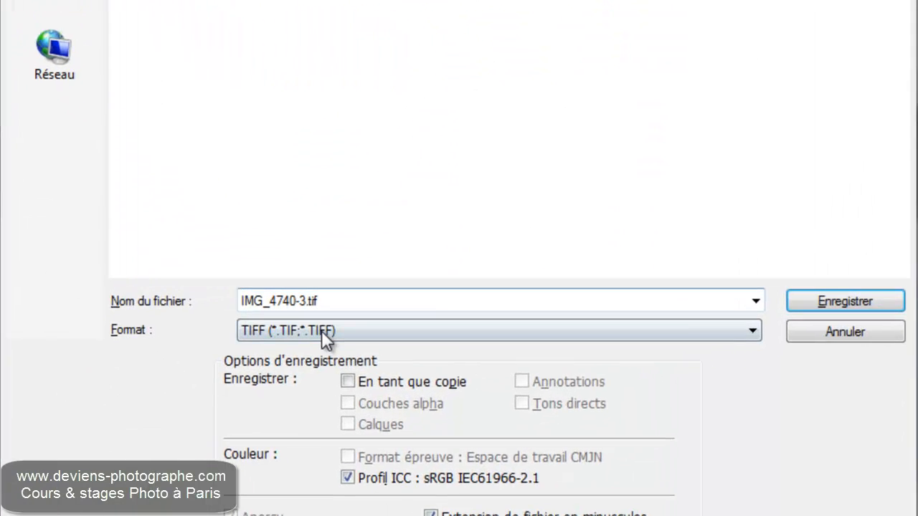
click(359, 438)
click(328, 474)
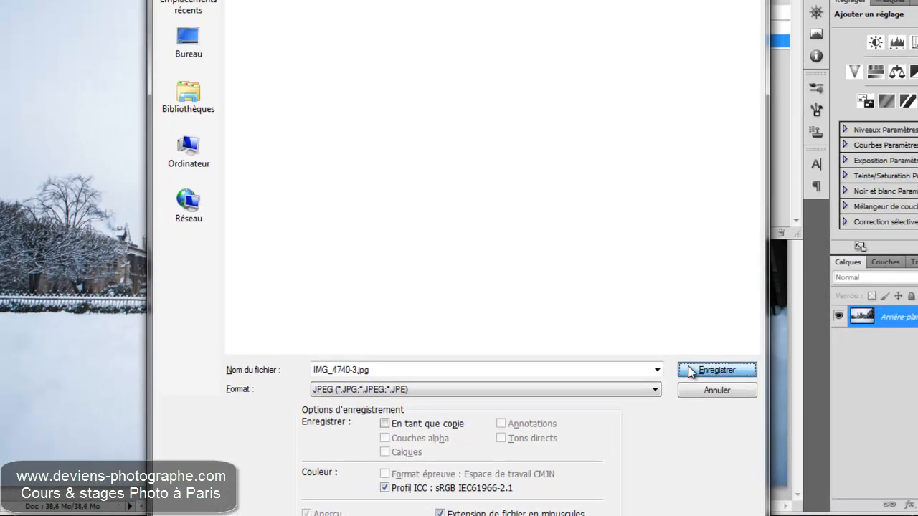
click(786, 312)
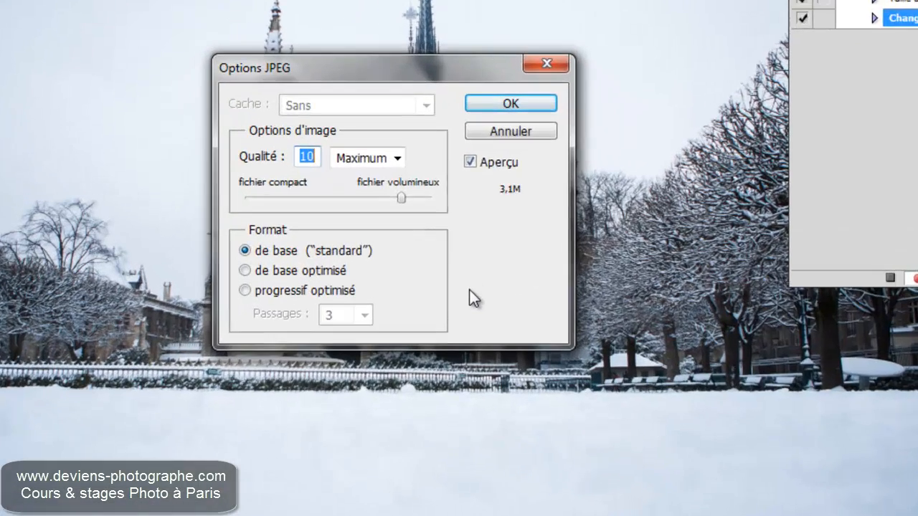
Set JPEG quality 12 with progressif optimisé and 5 passes, and confirm.
text(12)
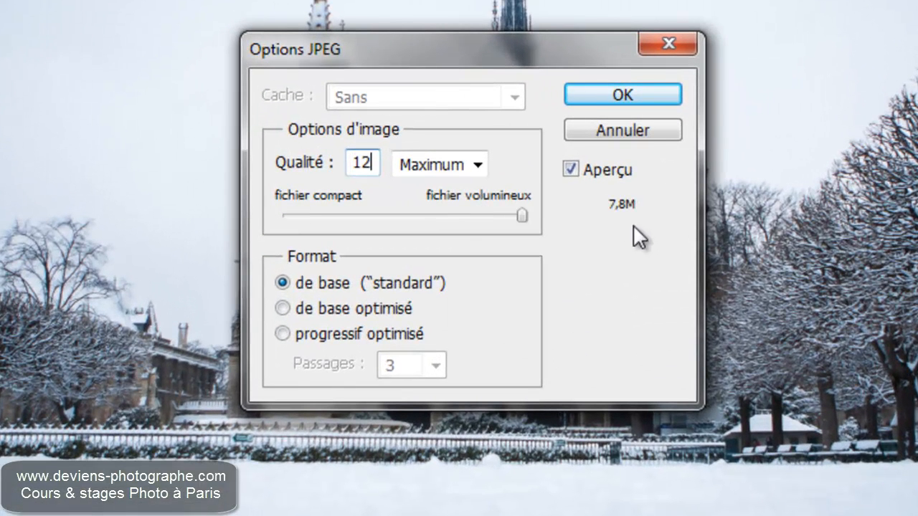
click(626, 92)
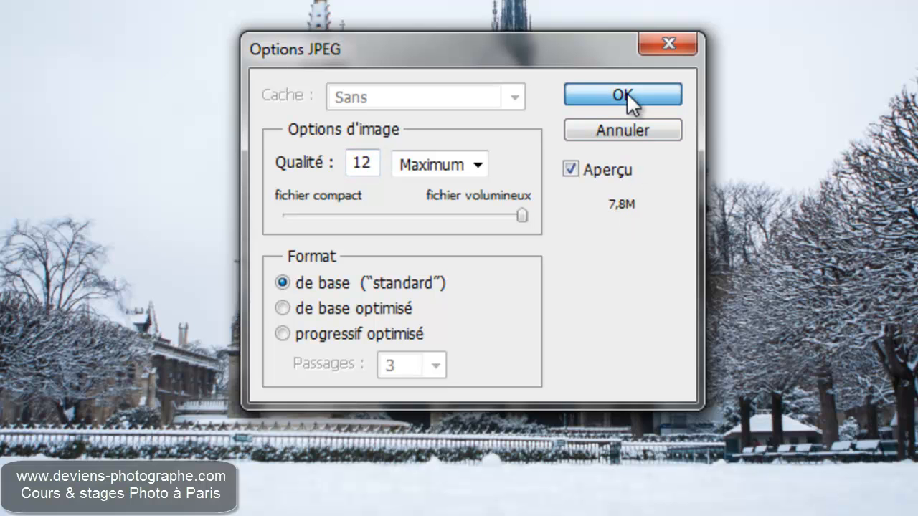
click(387, 371)
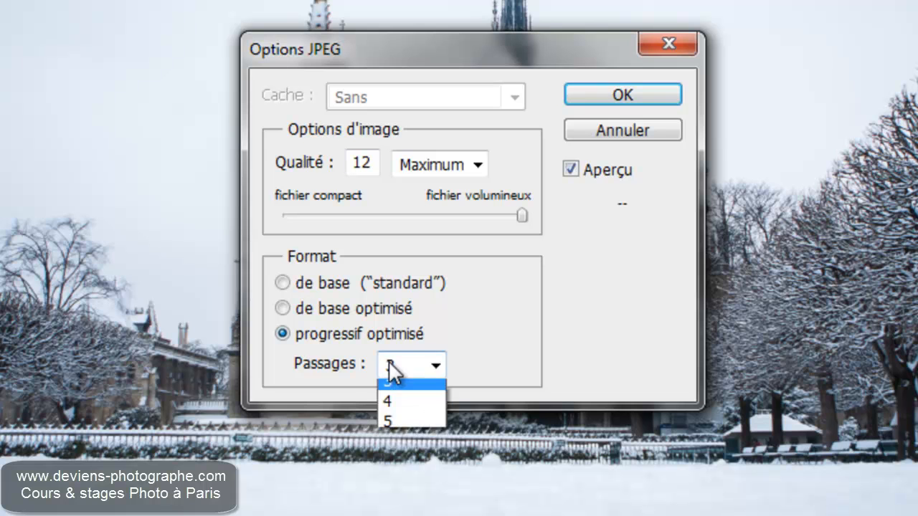
click(389, 430)
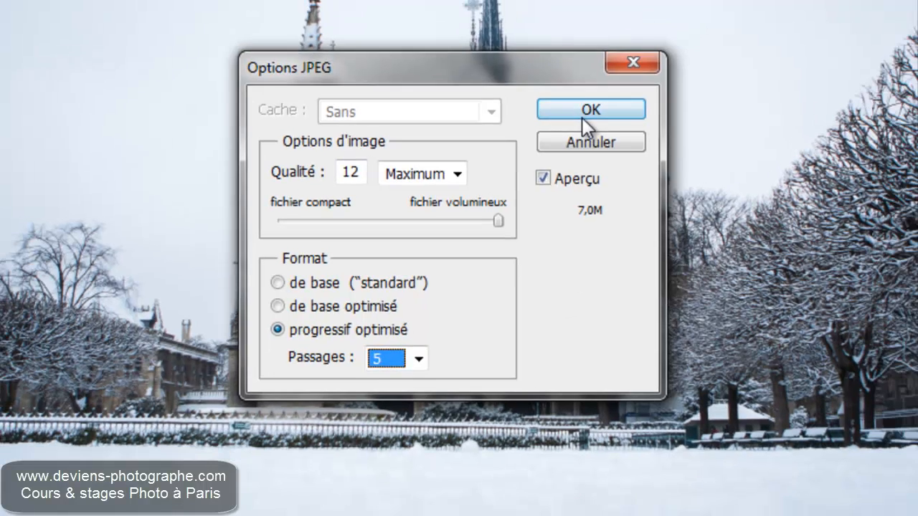
click(620, 100)
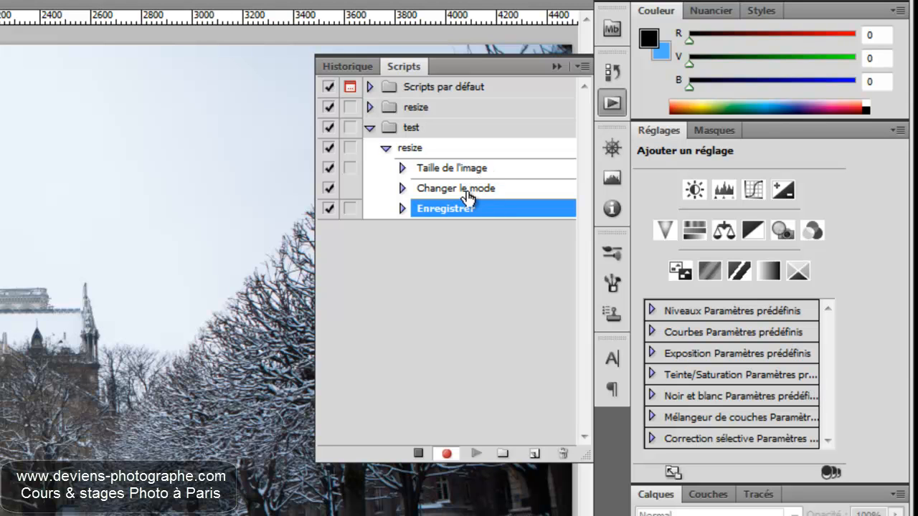
click(401, 188)
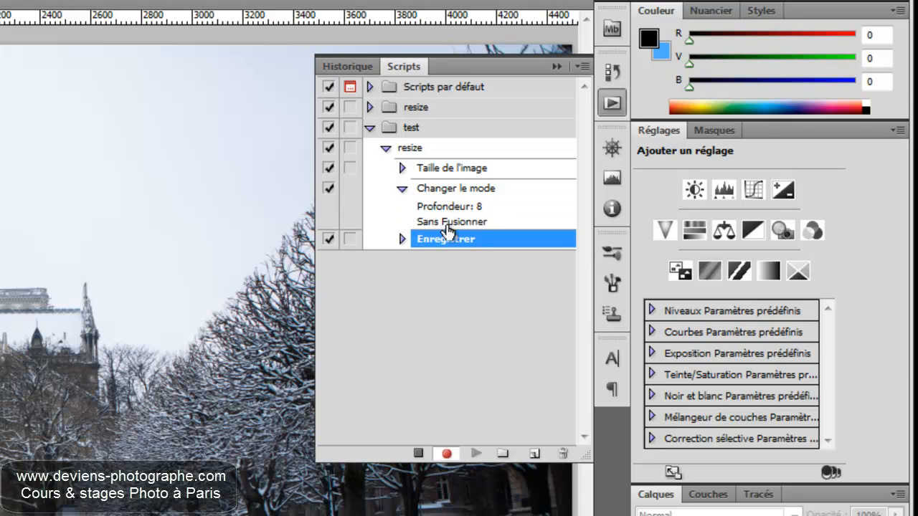
click(401, 189)
click(402, 169)
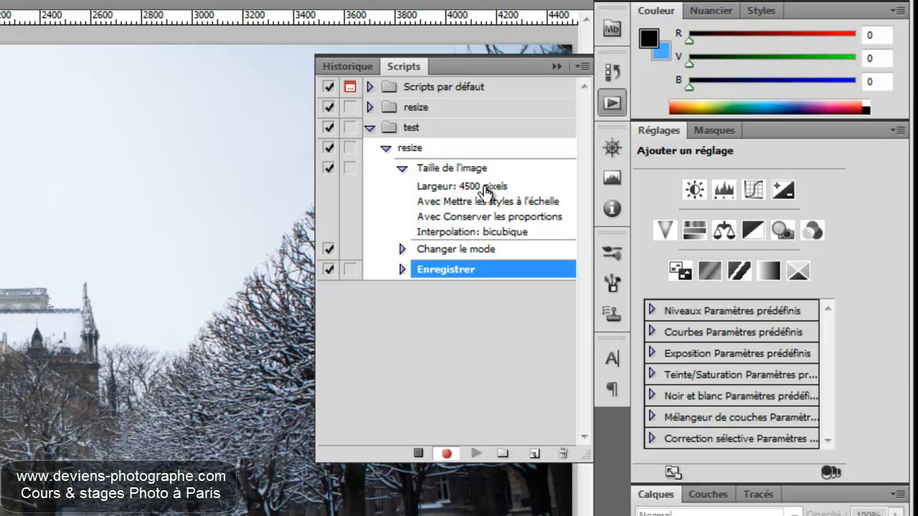
click(401, 169)
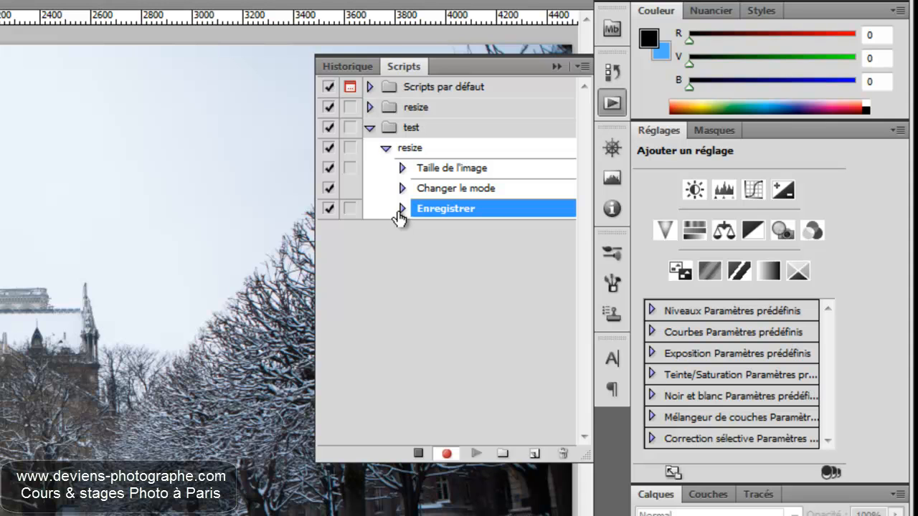
click(401, 209)
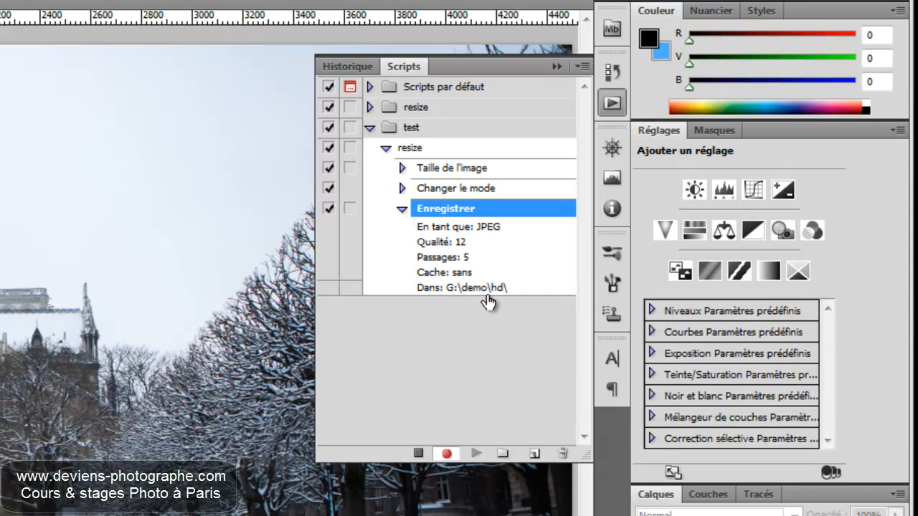
click(402, 208)
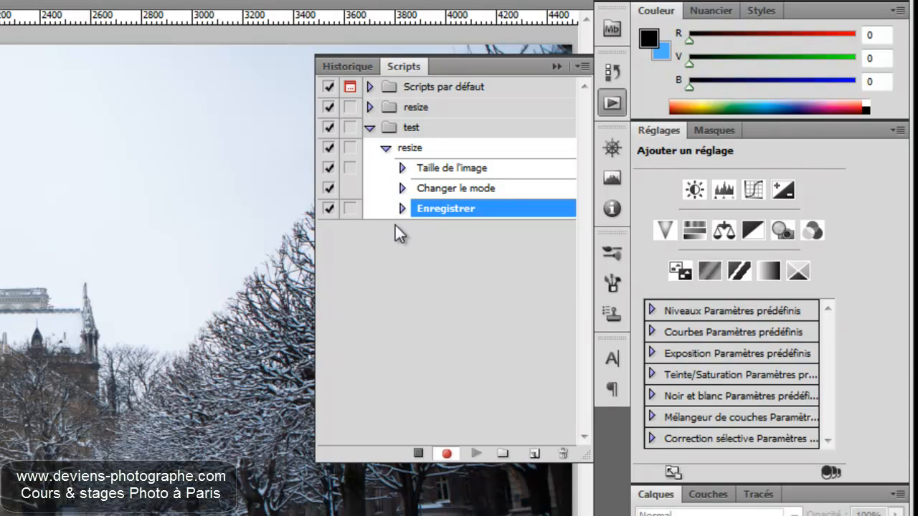
click(386, 149)
click(385, 148)
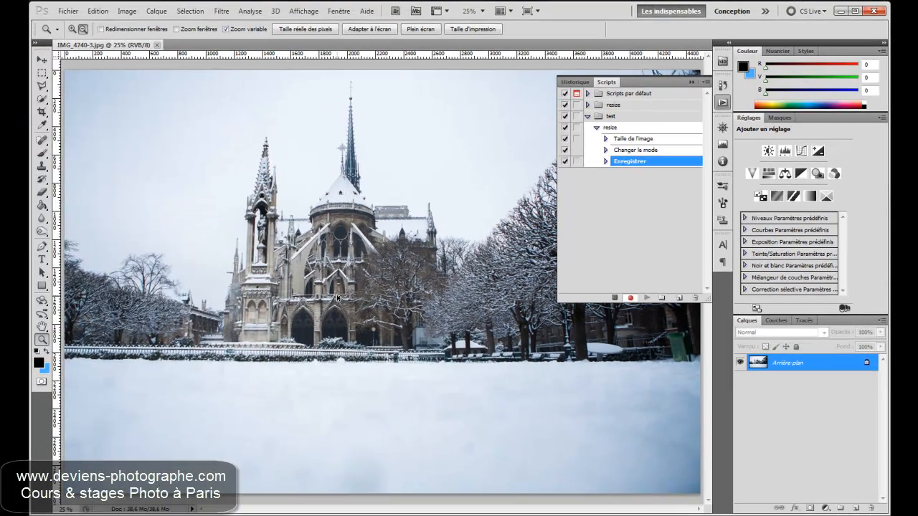
Resize the image to 72 pixels per inch and 800 pixels high (1200 × 800).
key(ctrl+alt+i)
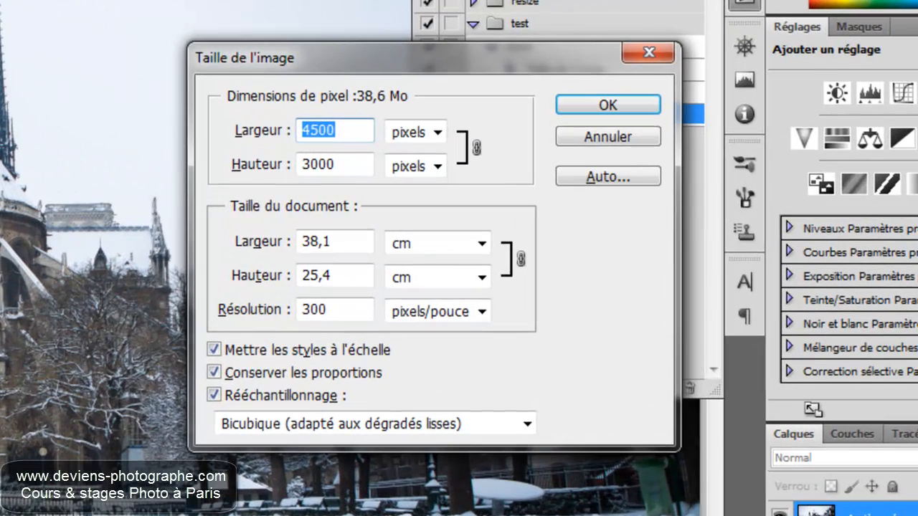
double_click(327, 308)
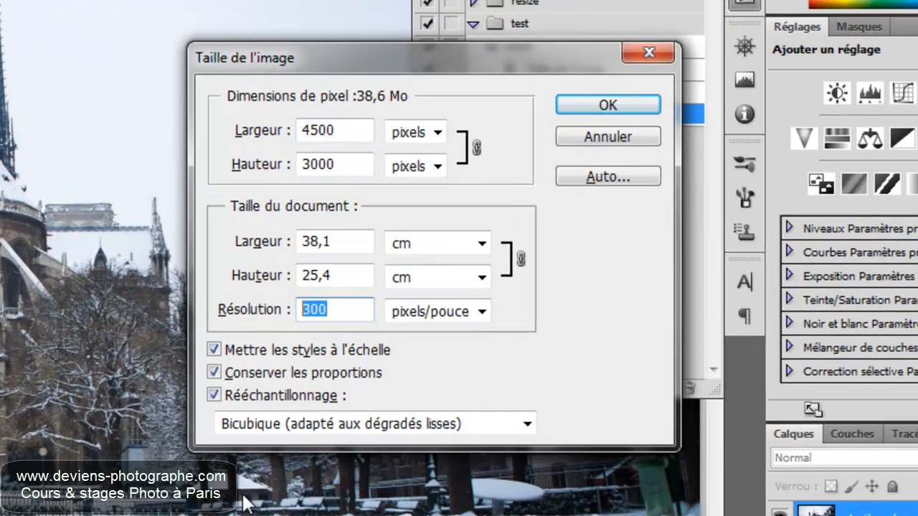
text(72)
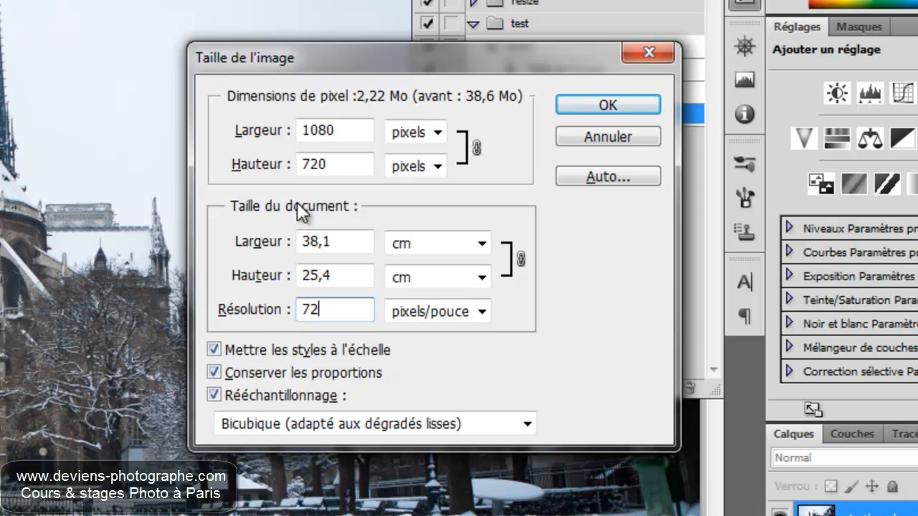
double_click(336, 168)
text(800)
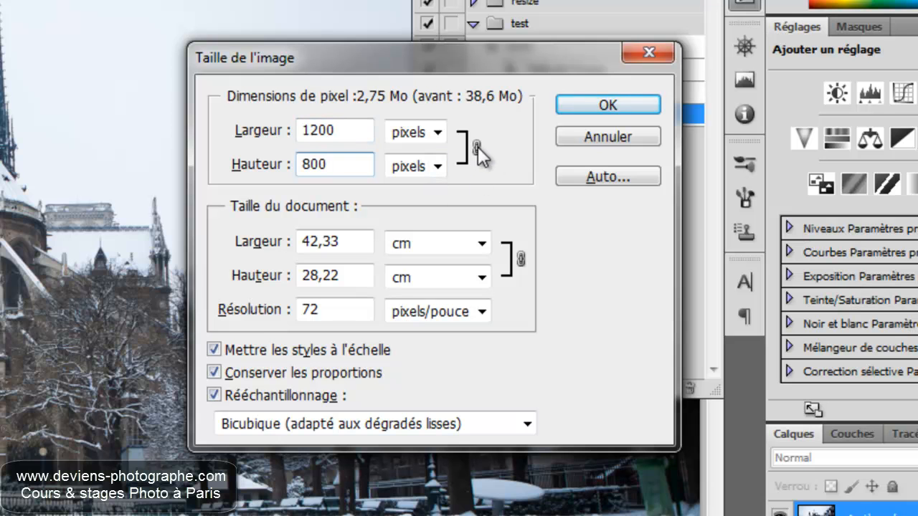
click(602, 111)
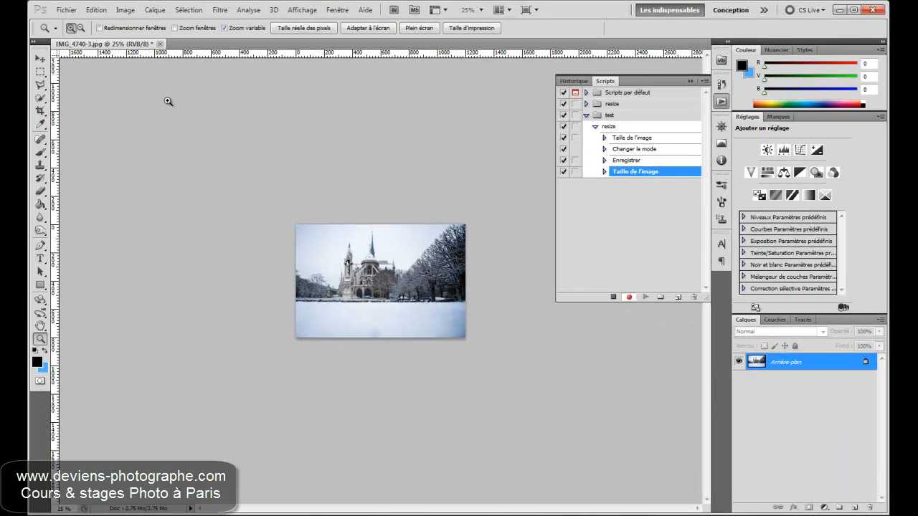
Inspect the resized photo at 100% and review the recorded image size step's settings.
click(347, 228)
click(348, 228)
click(347, 228)
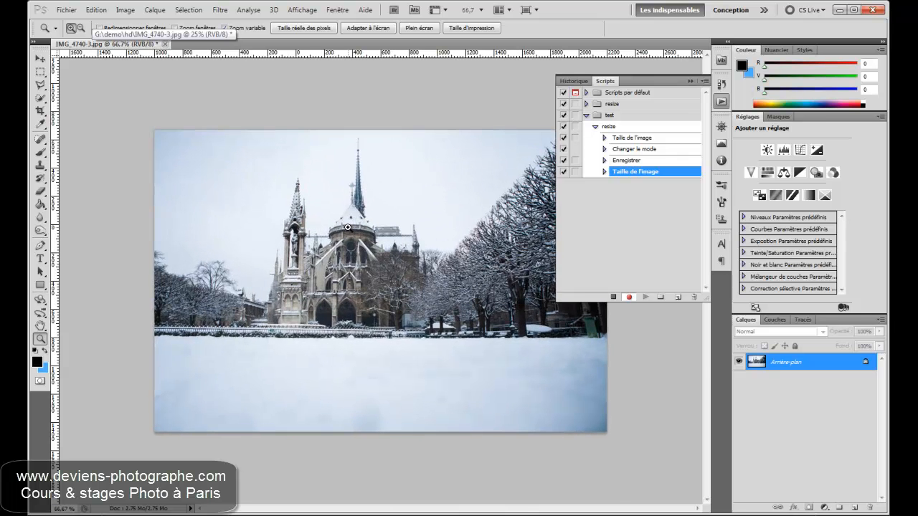
click(347, 228)
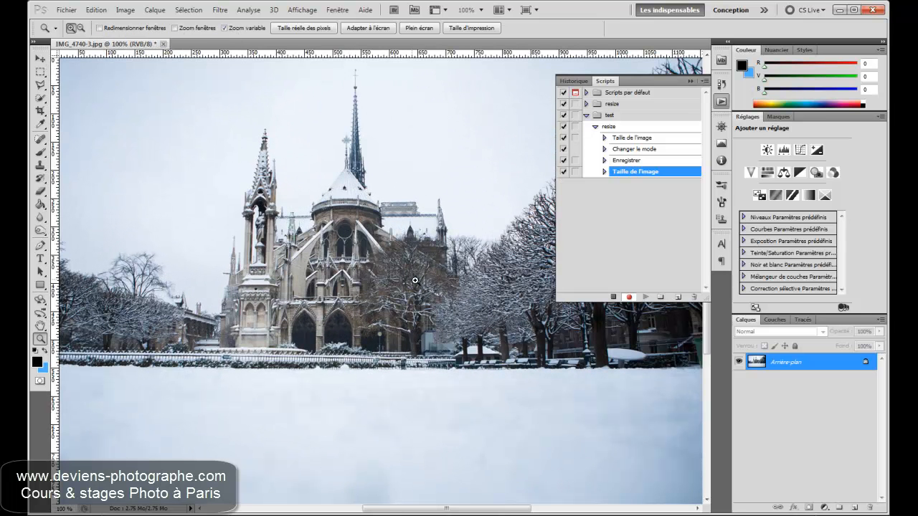
alt+click(482, 296)
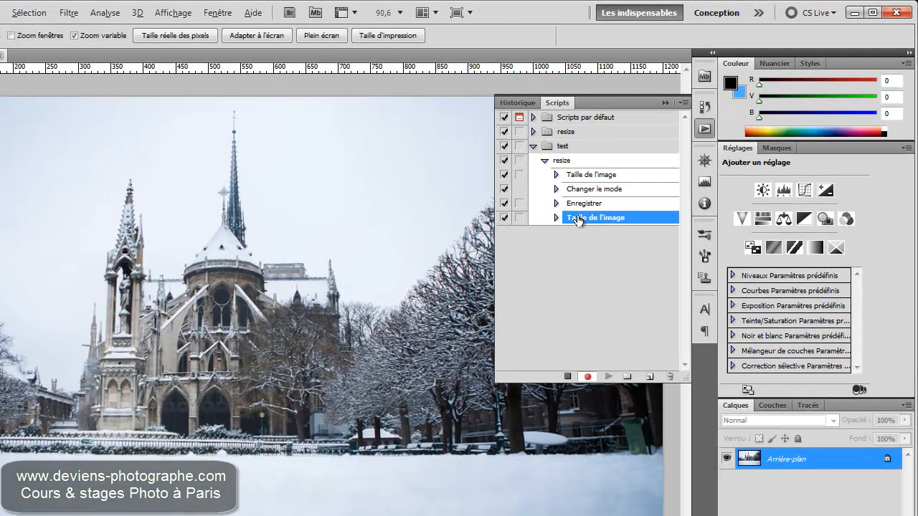
click(556, 218)
click(555, 218)
Apply the Filtre > Renforcement > Plus net sharpen filter to the photo.
click(66, 13)
mouse_move(219, 256)
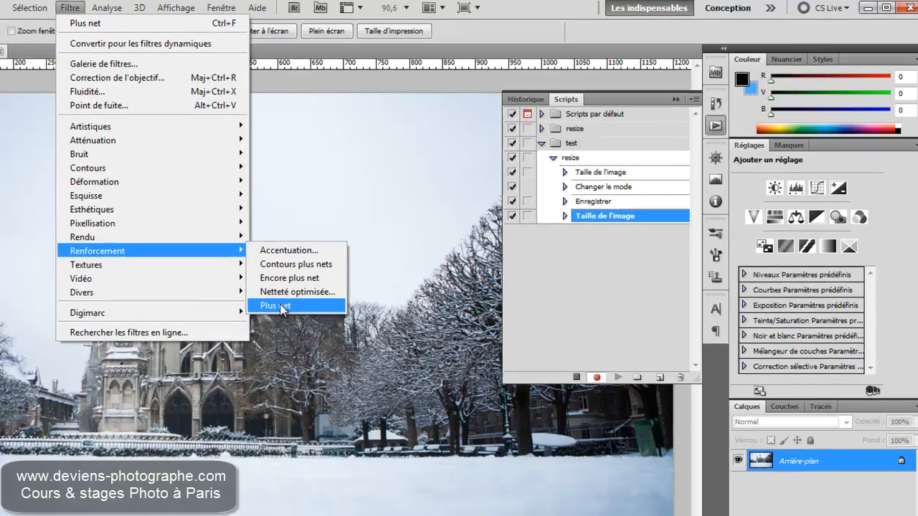
click(278, 307)
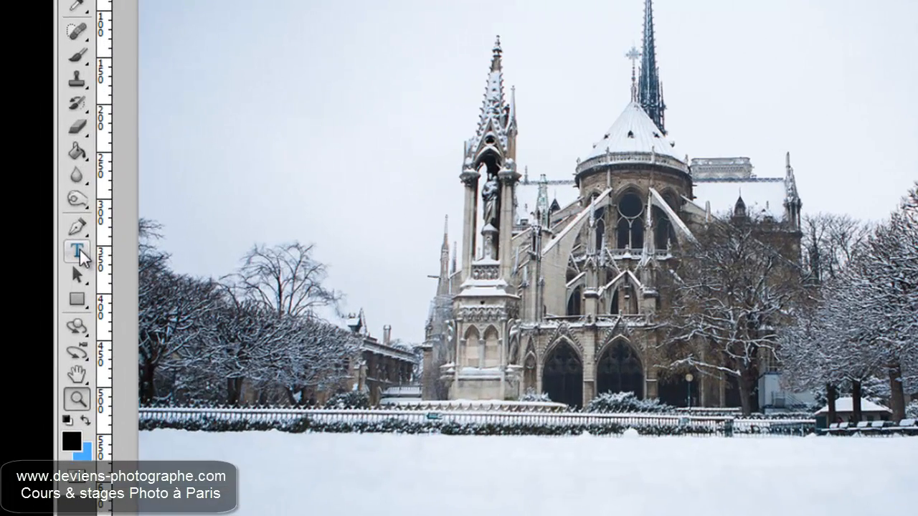
click(43, 258)
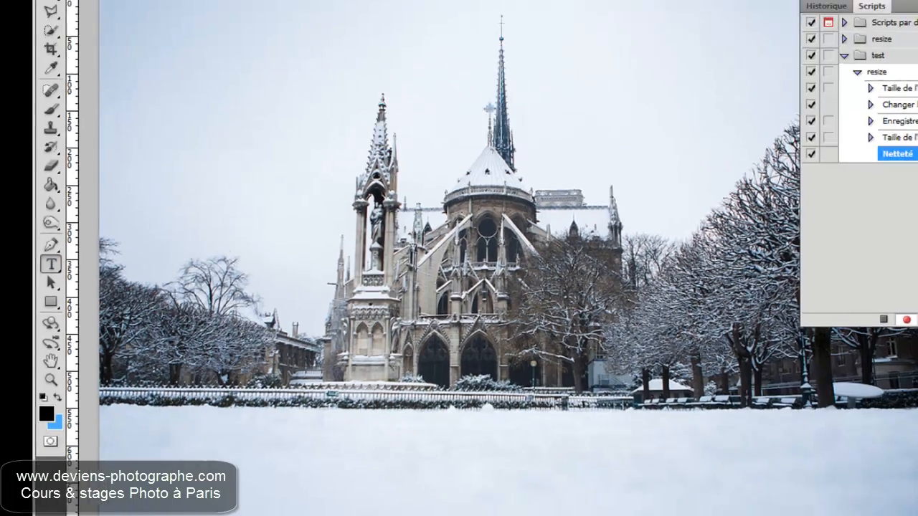
Set the text colour and type the author's name as a signature near the photo's bottom.
click(380, 32)
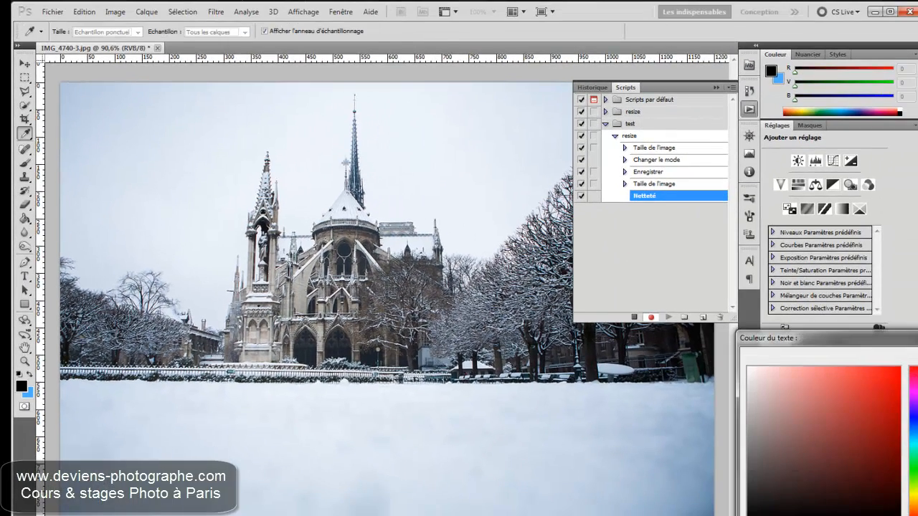
key(Return)
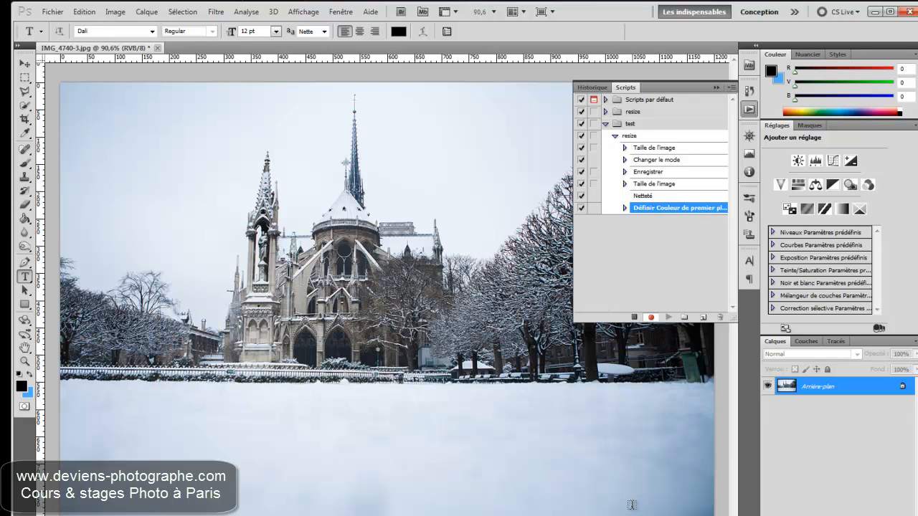
click(602, 490)
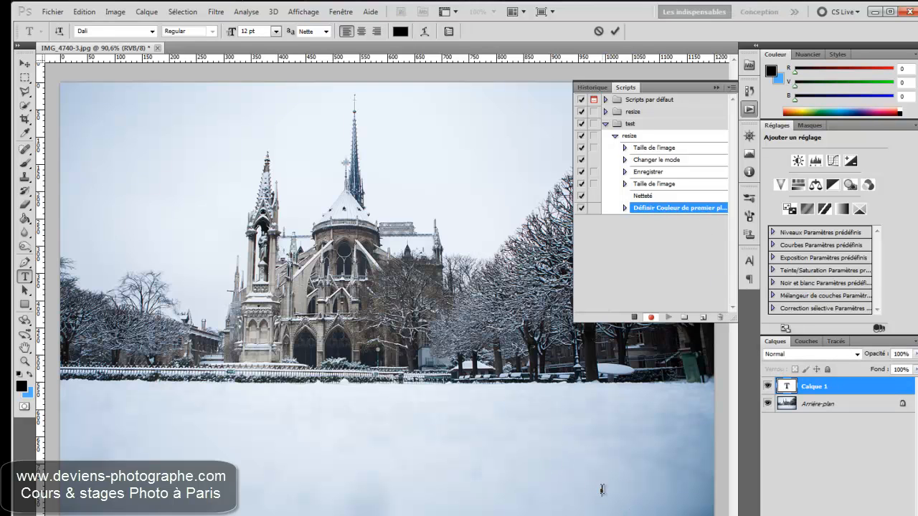
text(Benoit Vedel)
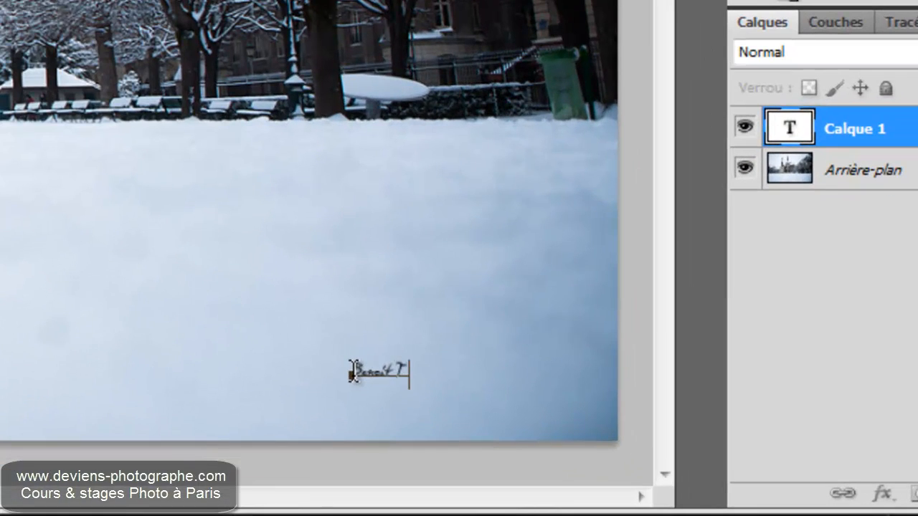
text(udeau)
Move the signature into the bottom-right corner and commit it as a text layer.
drag(319, 422, 454, 446)
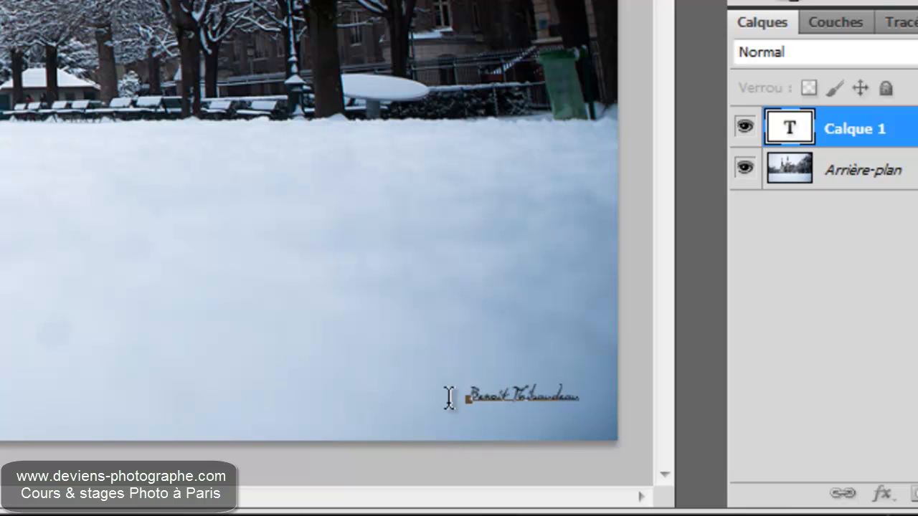
drag(459, 391, 584, 389)
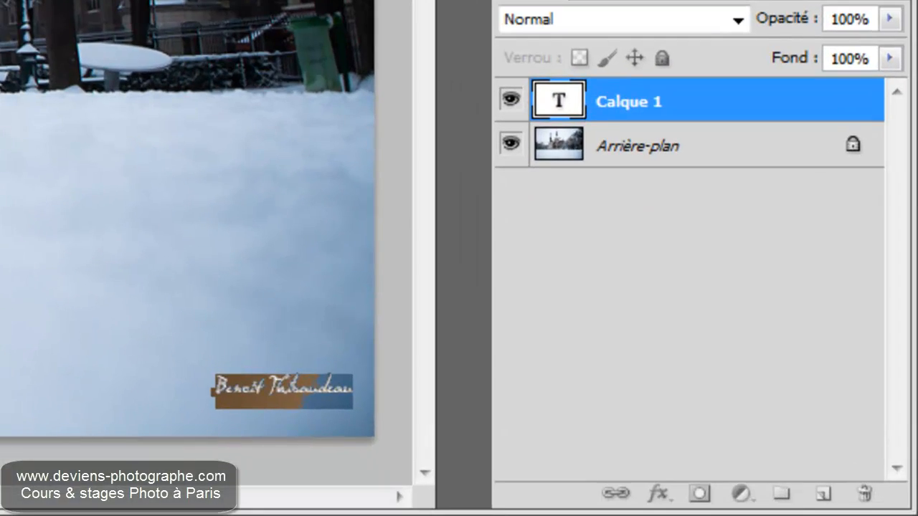
drag(260, 428, 251, 442)
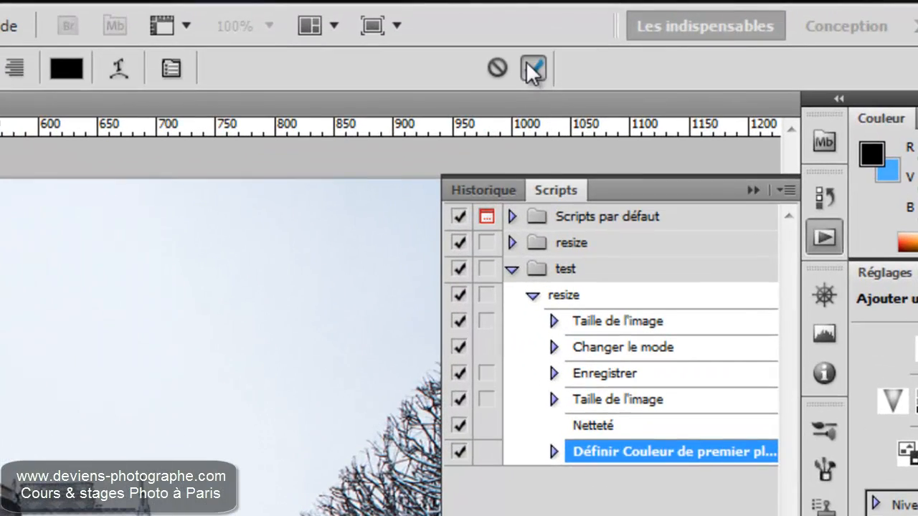
click(531, 65)
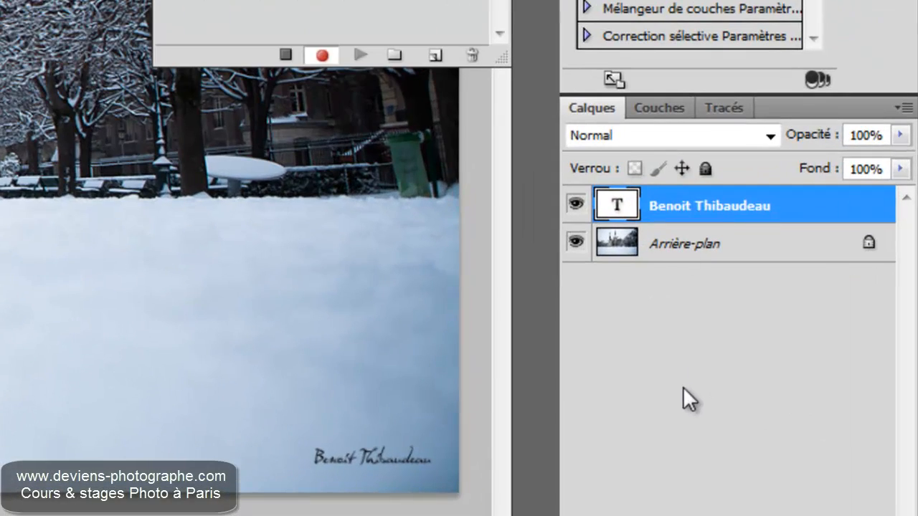
Merge the Dali signature layer into the Arrière-plan background with Ctrl+E.
key(ctrl+e)
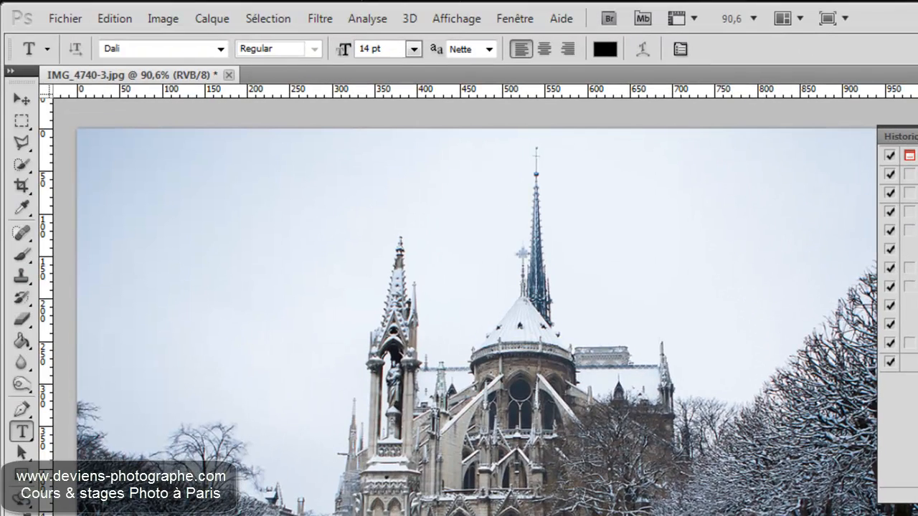
Save the signed image as a quality-10 JPEG in demo's informatique folder.
click(62, 20)
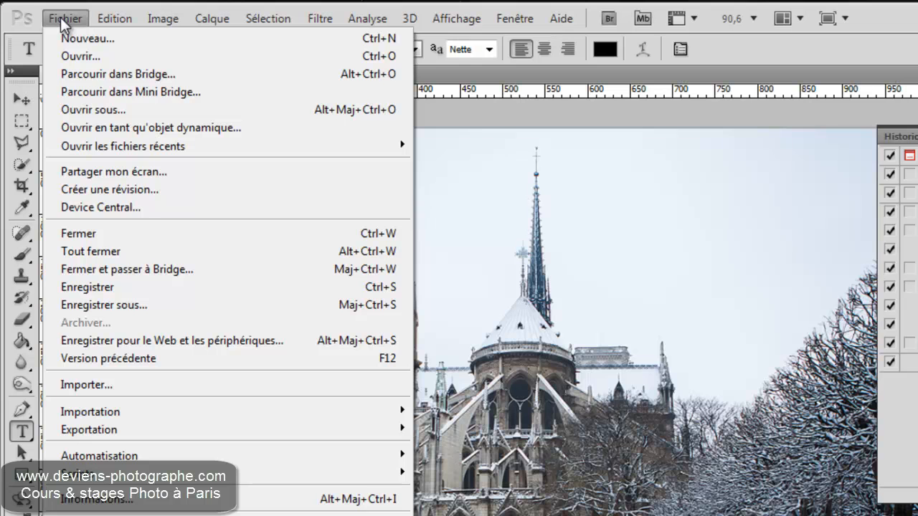
click(141, 305)
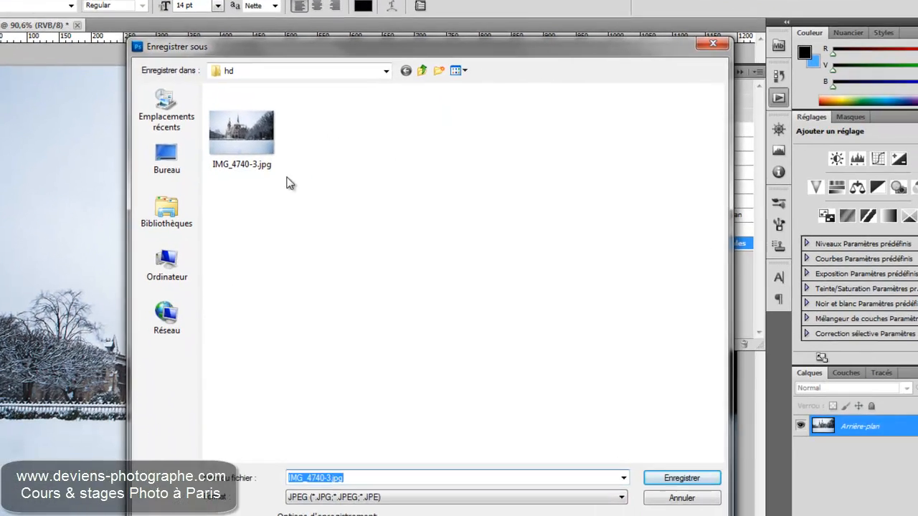
click(422, 71)
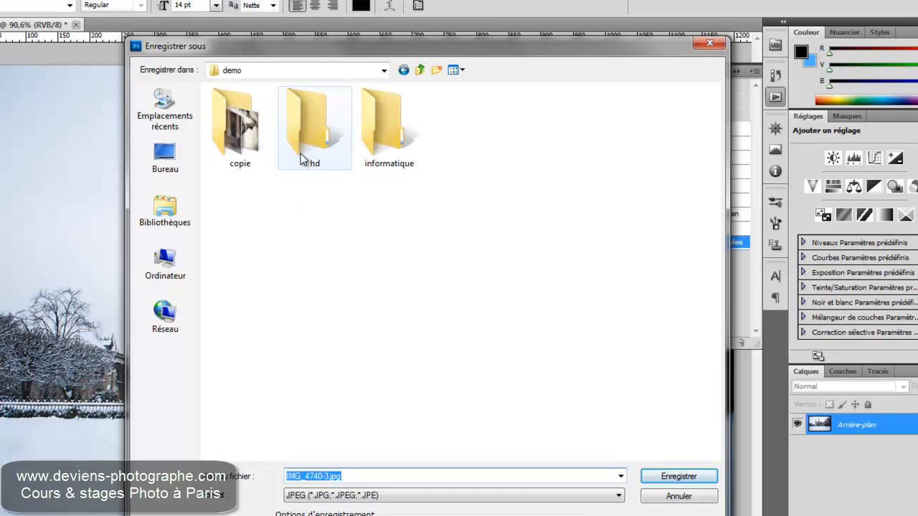
double_click(379, 133)
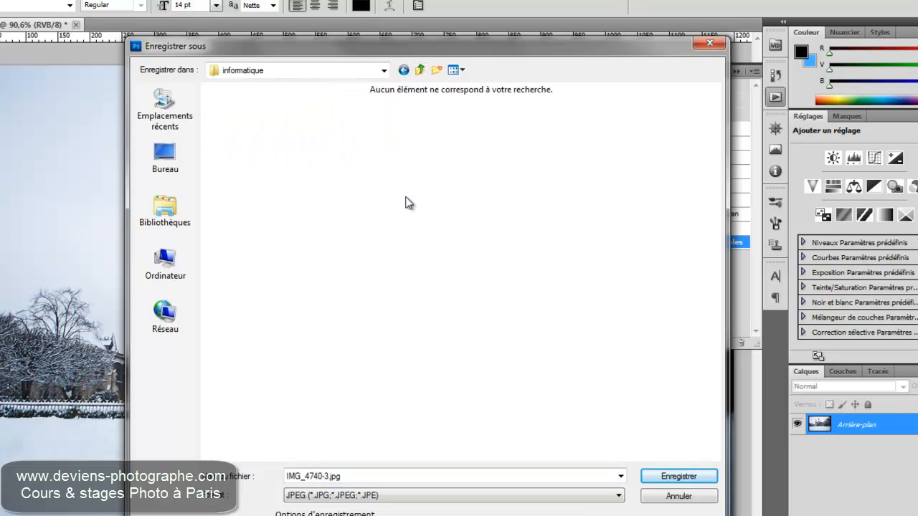
click(660, 478)
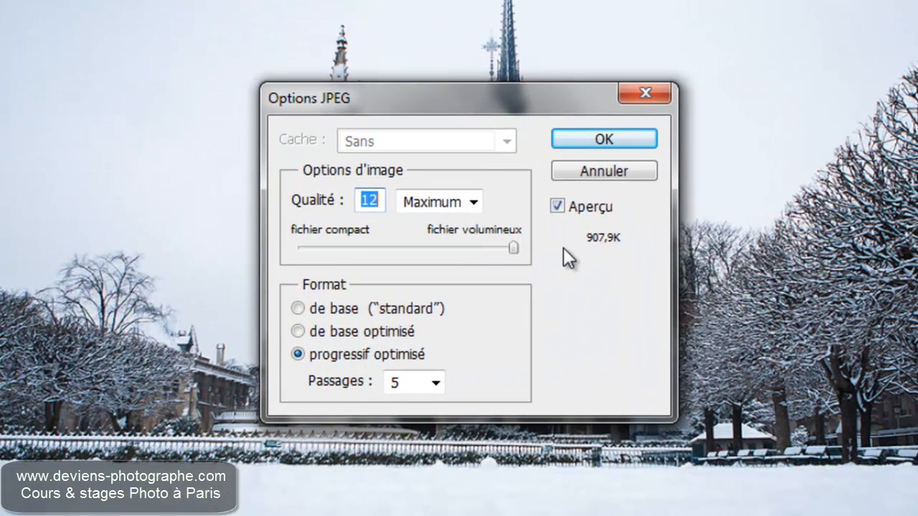
text(10)
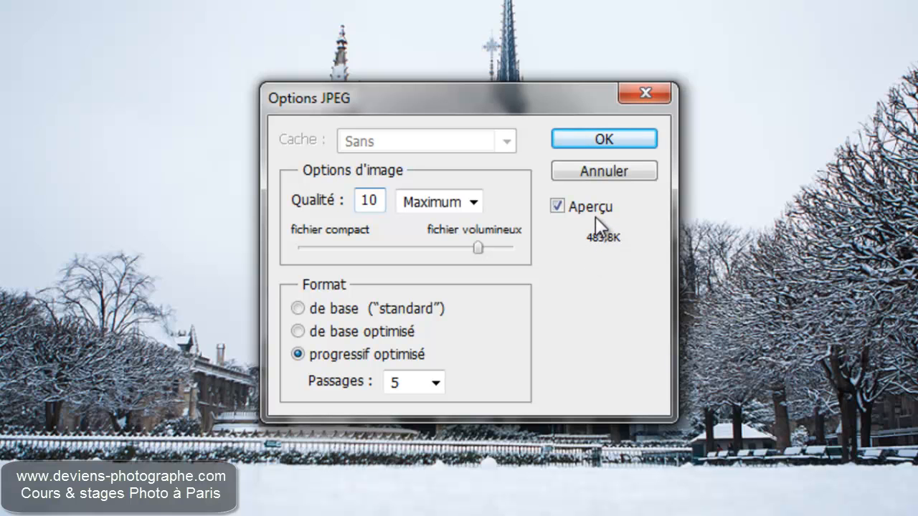
click(606, 142)
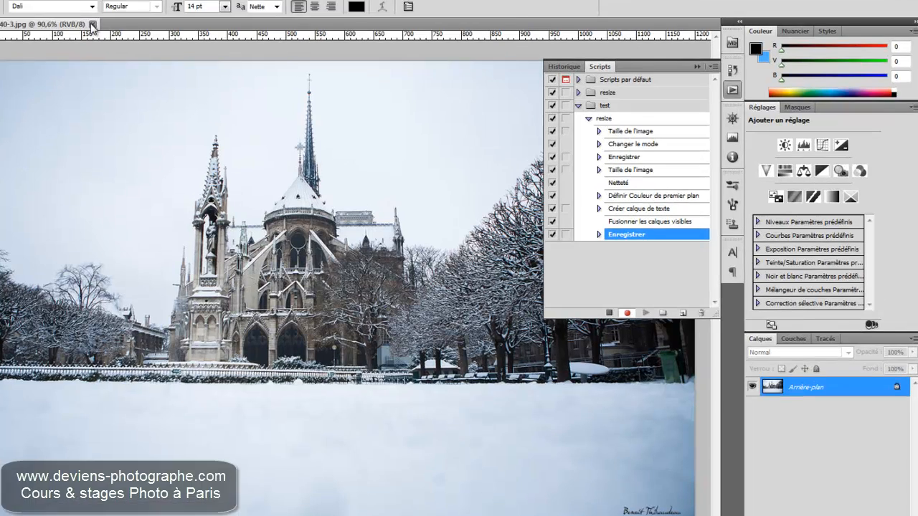
Close the saved image as a recorded step, stop recording and collapse the resize action.
click(141, 31)
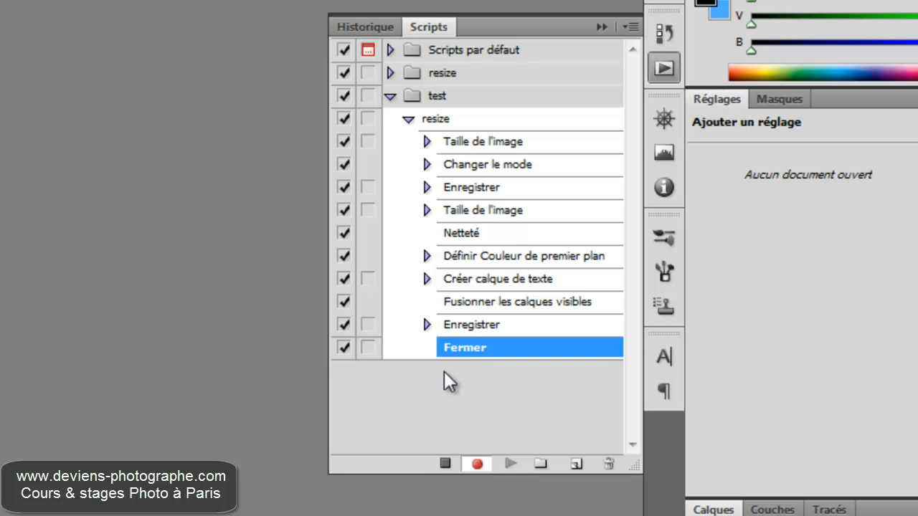
click(444, 466)
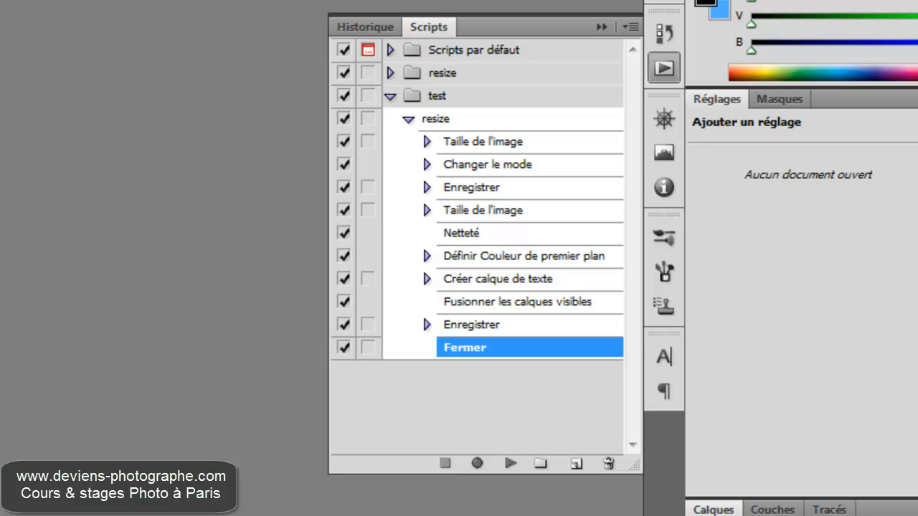
click(409, 120)
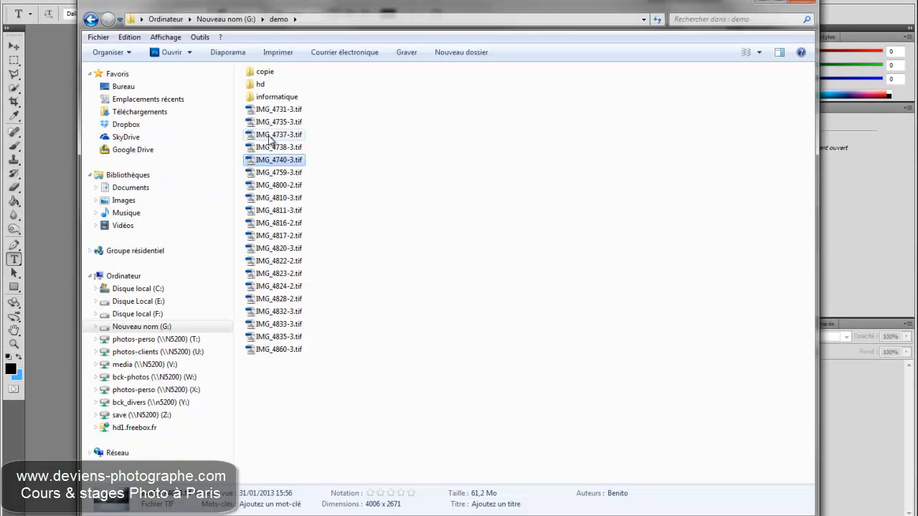
Open IMG_4738-3.tif from the demo folder and select the resize action.
click(274, 147)
key(Return)
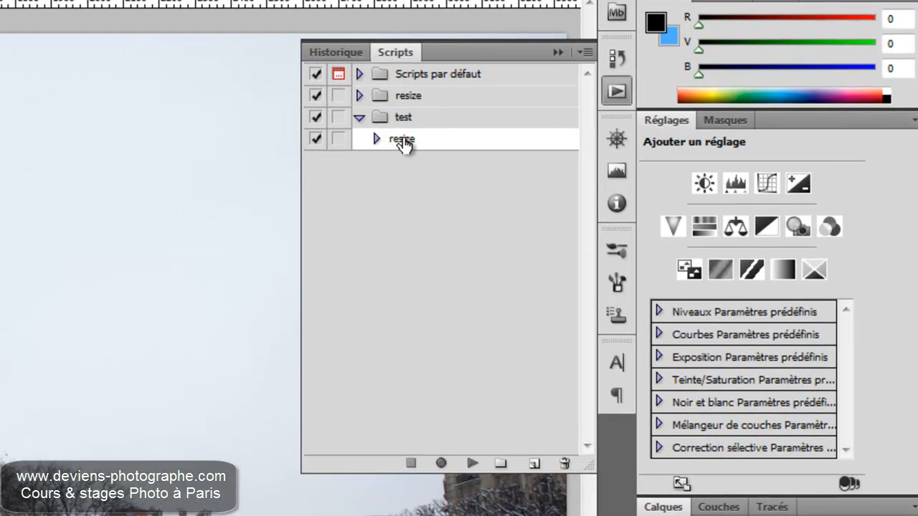
click(404, 142)
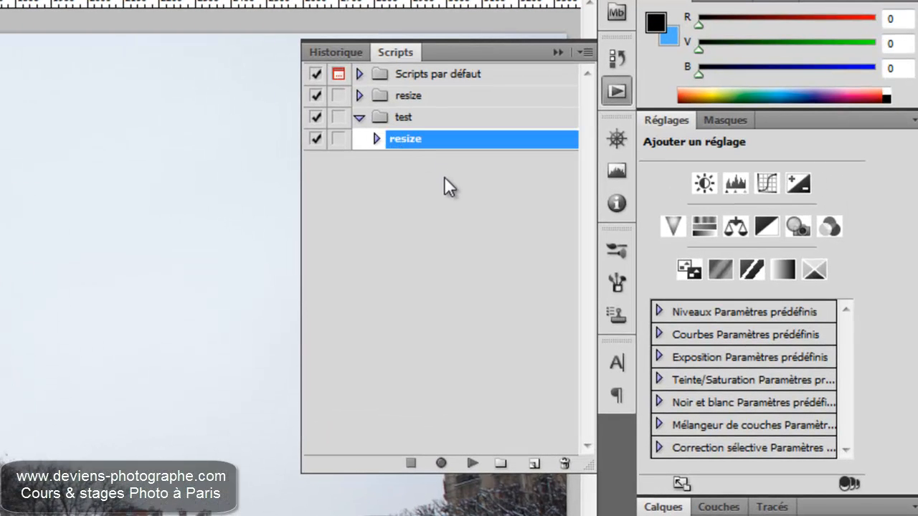
Play the resize action on IMG_4738-3.tif so it is saved and closed.
click(467, 464)
click(470, 464)
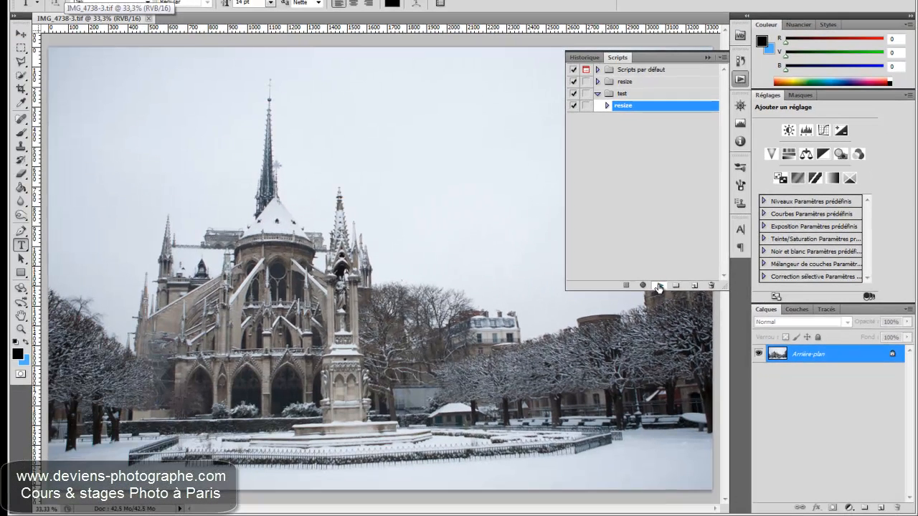
click(658, 286)
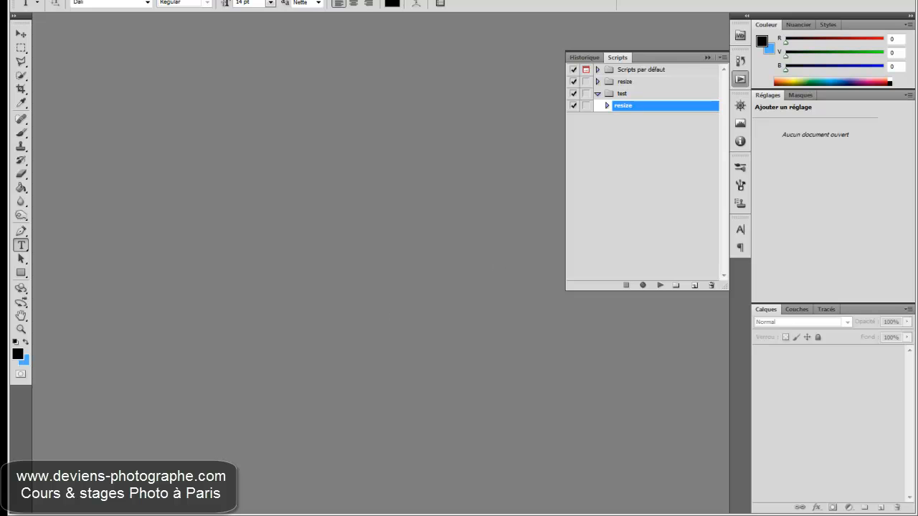
Open the hd folder and preview the resized IMG_4738-3.jpg full size.
key(alt+Tab)
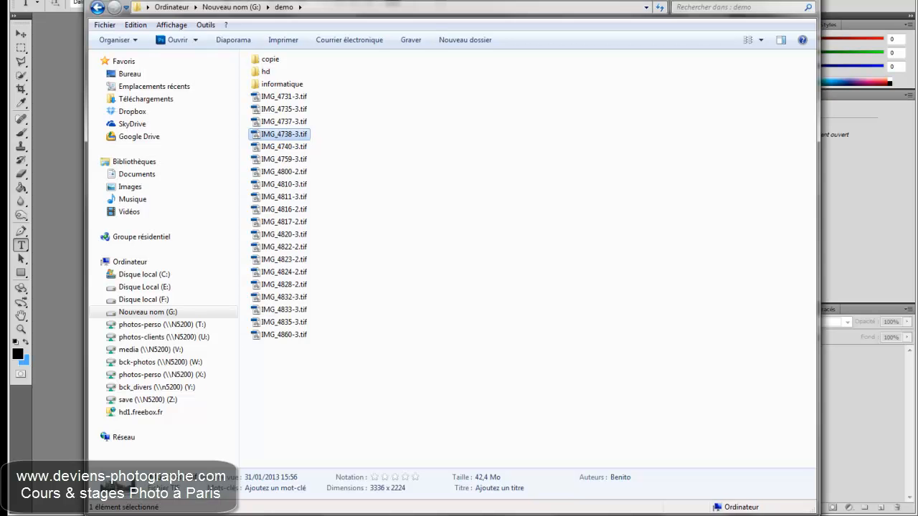
double_click(265, 71)
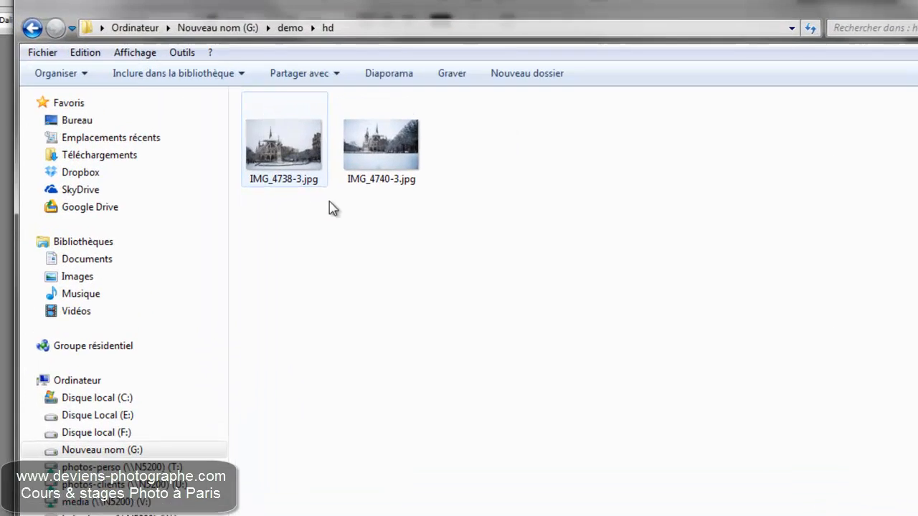
click(306, 159)
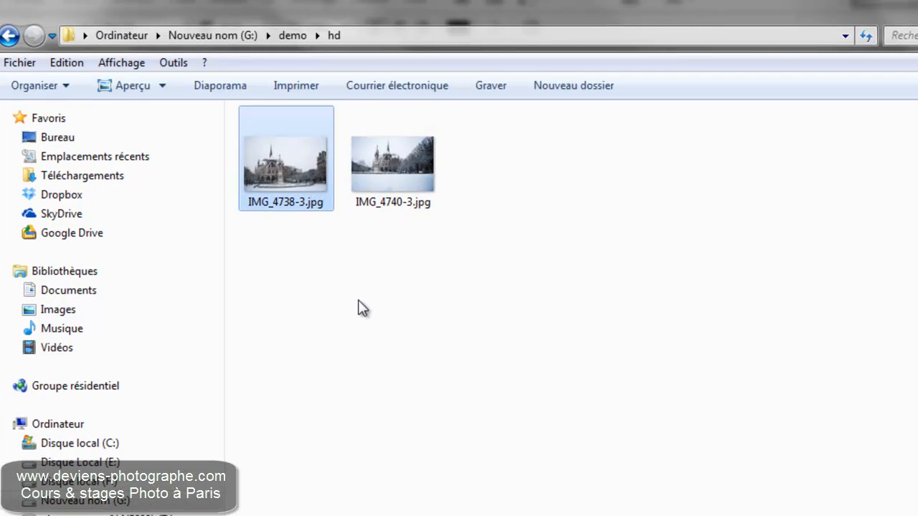
double_click(306, 178)
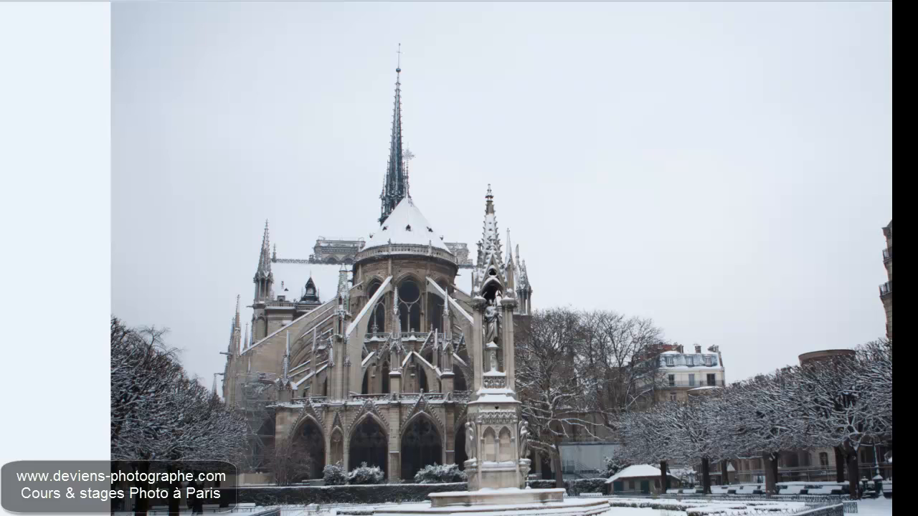
key(Escape)
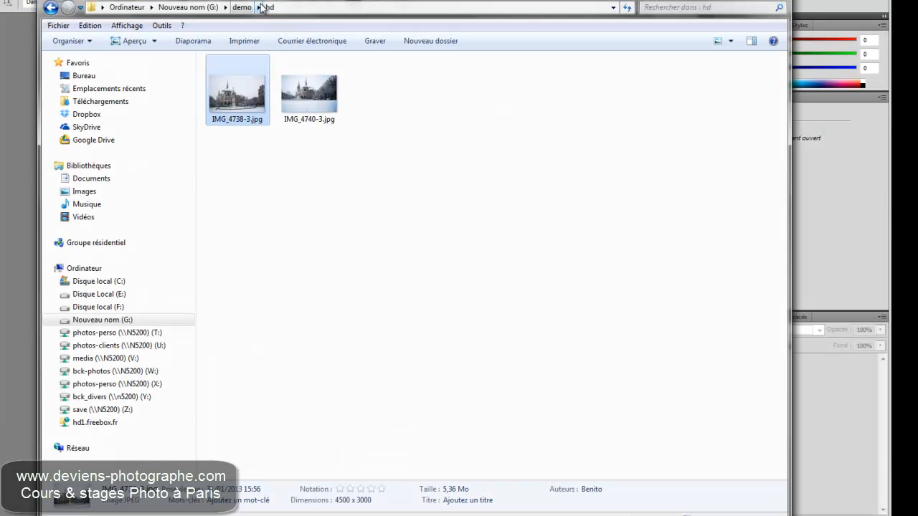
In informatique, preview IMG_4738-3.jpg, delete both JPEGs and return to demo.
click(261, 7)
click(265, 52)
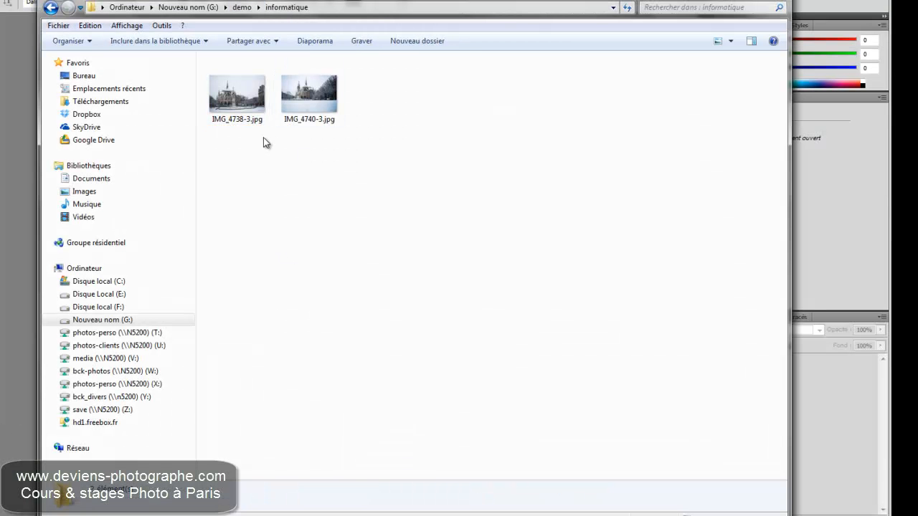
double_click(243, 102)
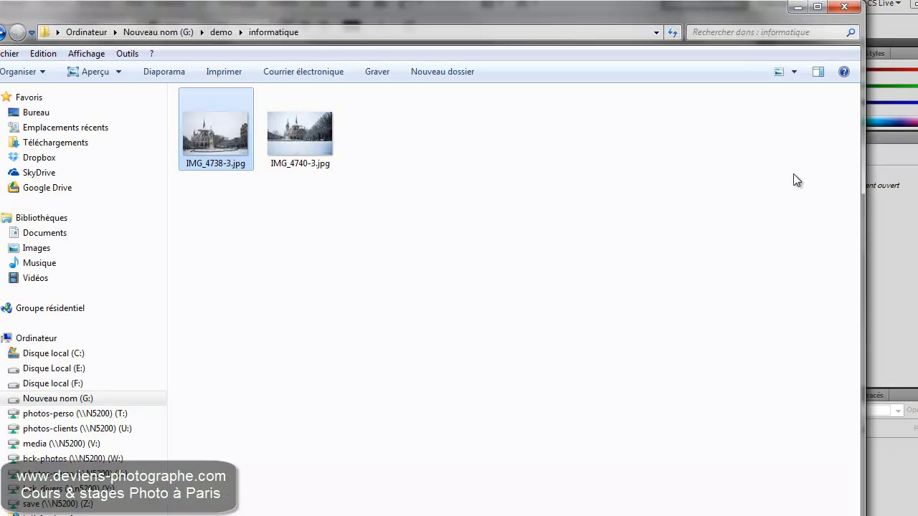
ctrl+click(287, 145)
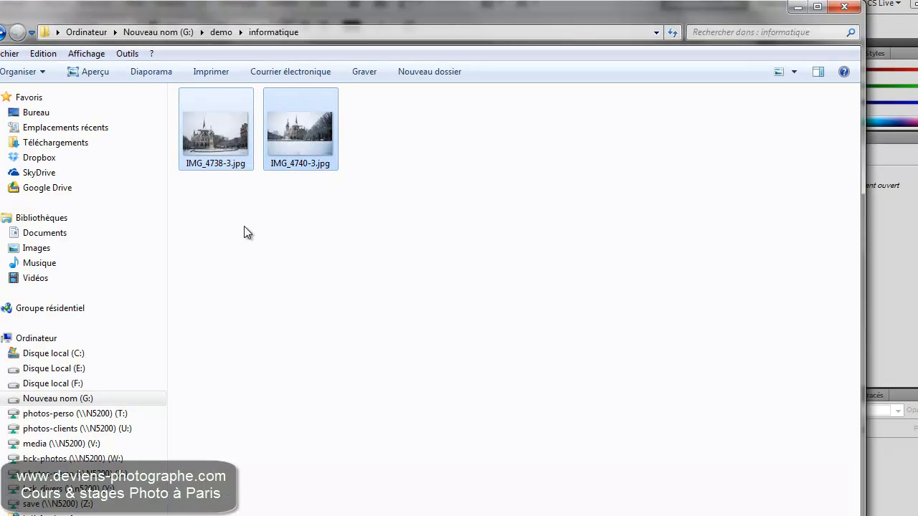
key(Delete)
key(Return)
click(225, 32)
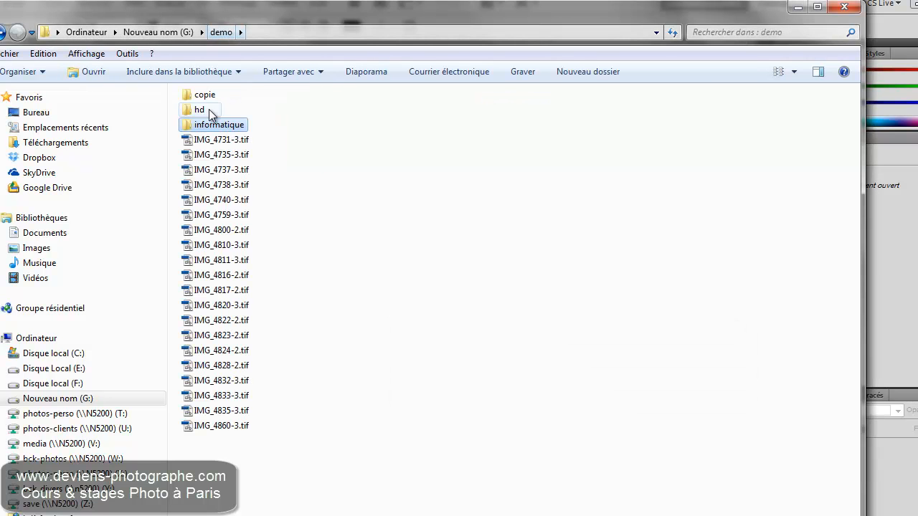
Delete both JPEGs in the hd folder and return to demo.
double_click(207, 112)
click(206, 113)
ctrl+click(301, 113)
key(Delete)
key(Return)
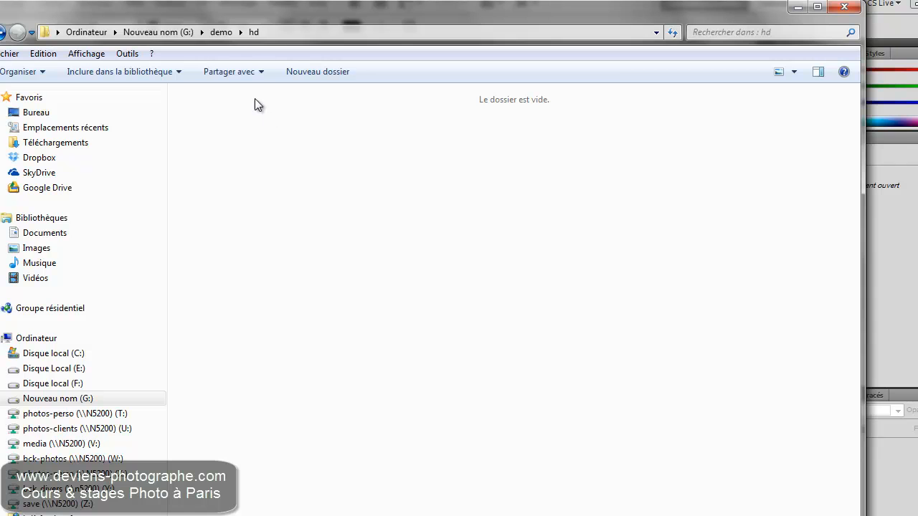
click(222, 32)
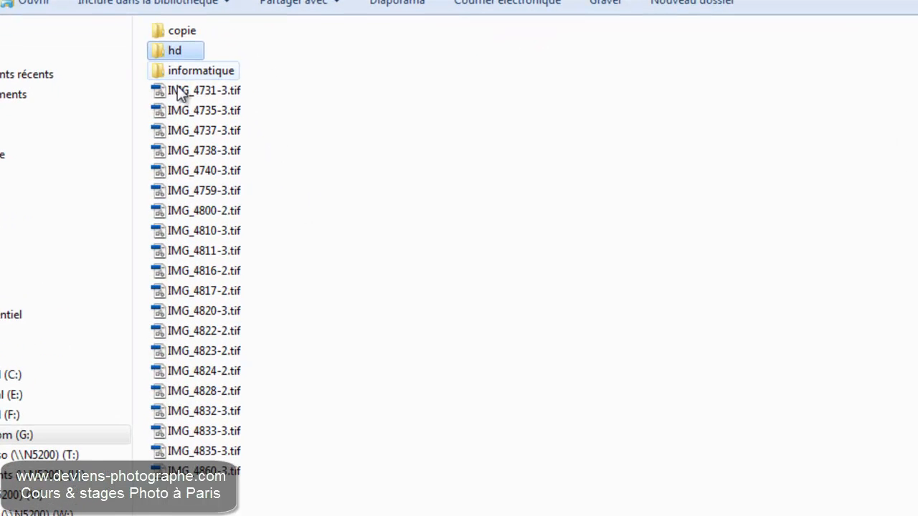
Highlight demo's TIF photos, then point out the informatique and hd output folders.
click(203, 467)
shift+click(180, 91)
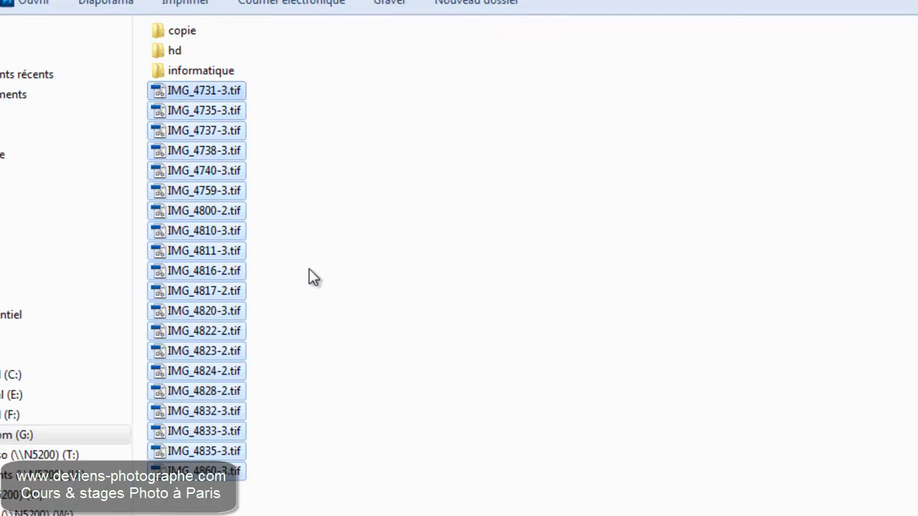
click(367, 318)
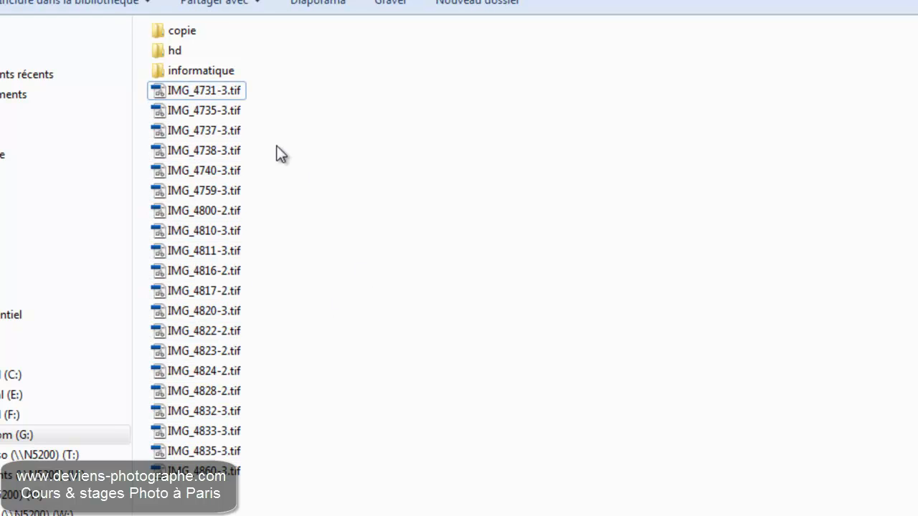
click(200, 69)
click(181, 52)
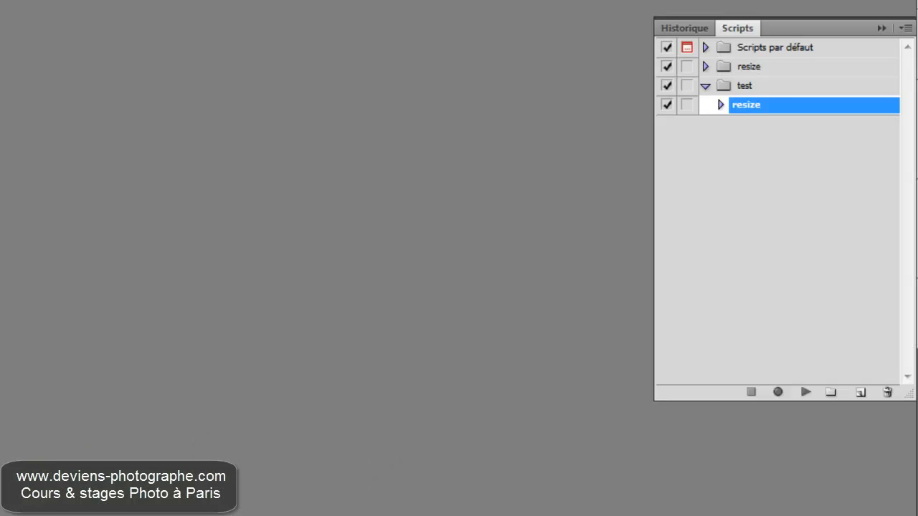
In Traitement par lots, choose set test, action resize, source Dossier, and browse for the folder.
click(61, 17)
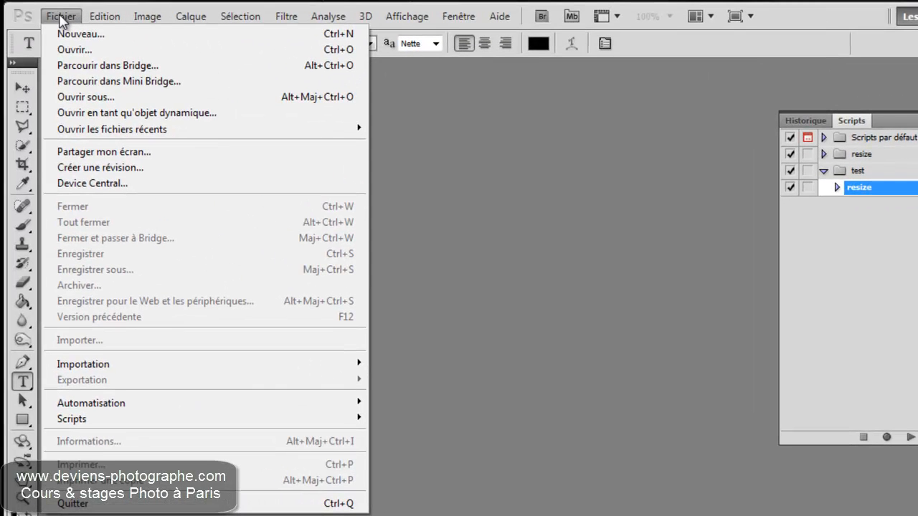
mouse_move(326, 401)
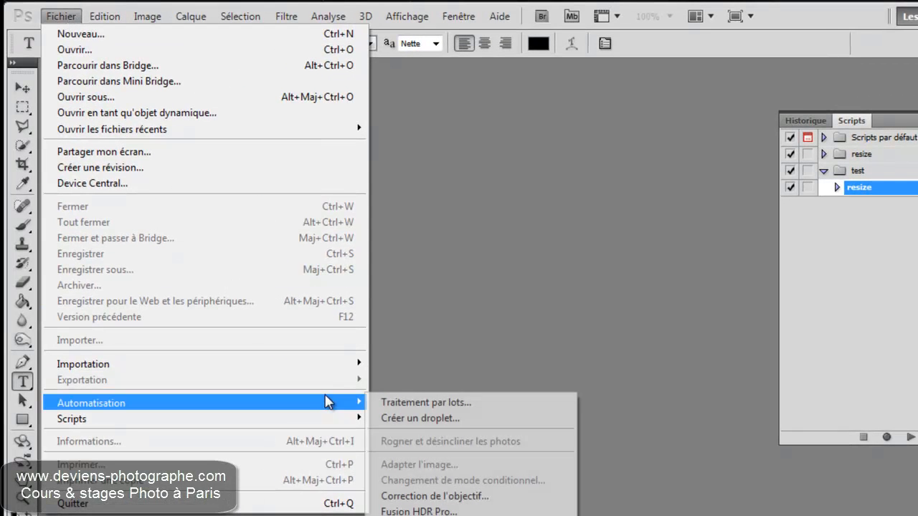
click(416, 403)
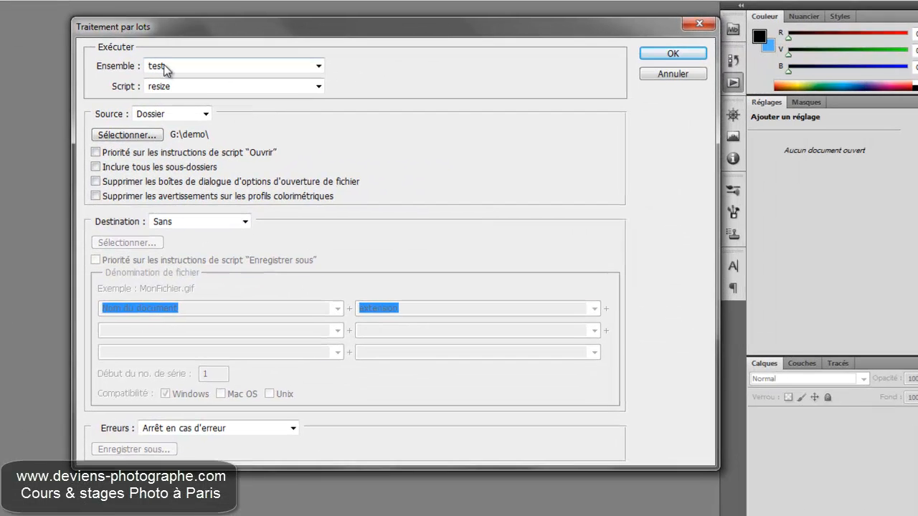
click(294, 98)
click(298, 97)
click(212, 87)
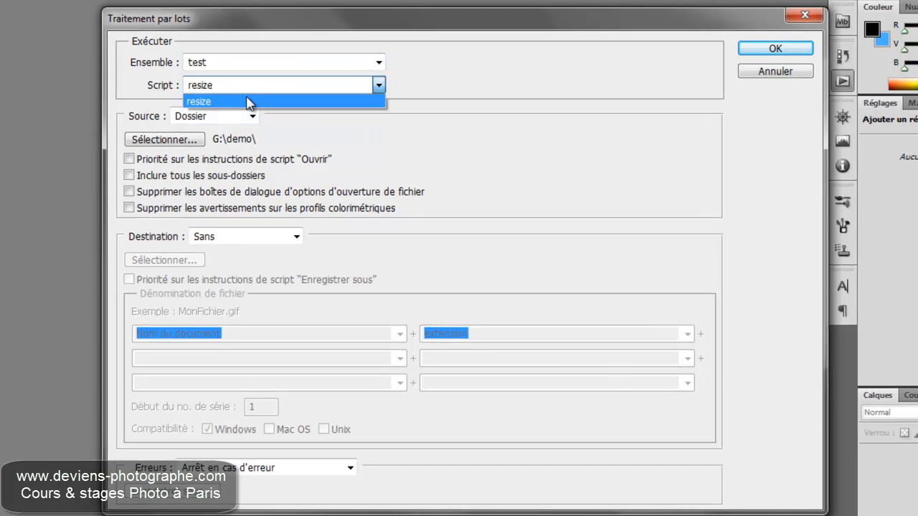
click(247, 101)
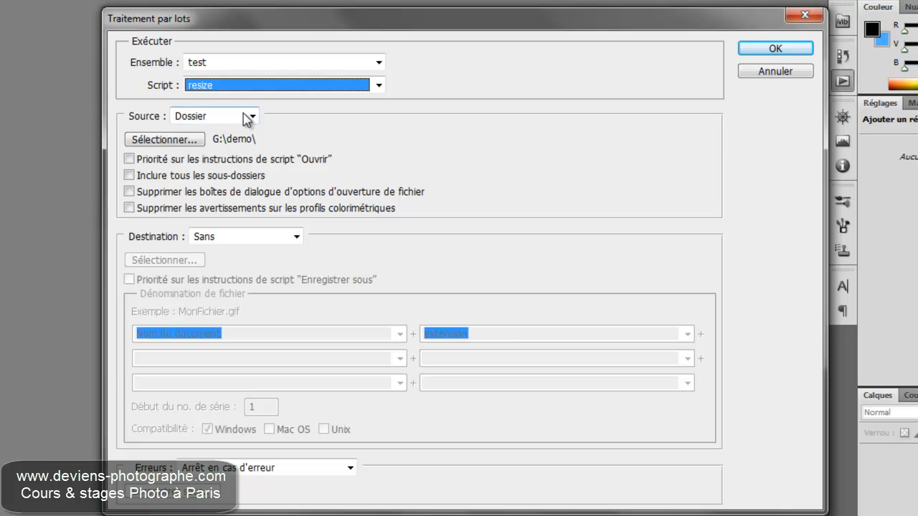
click(246, 117)
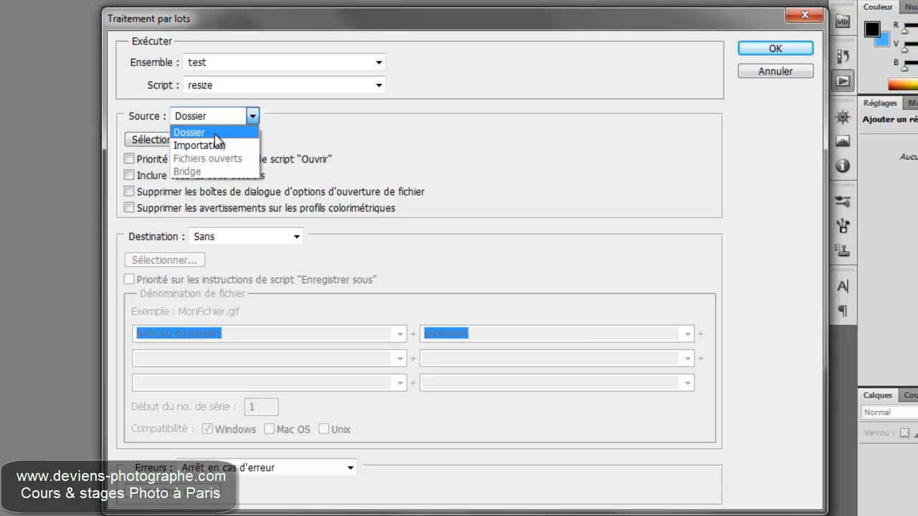
click(216, 132)
click(181, 142)
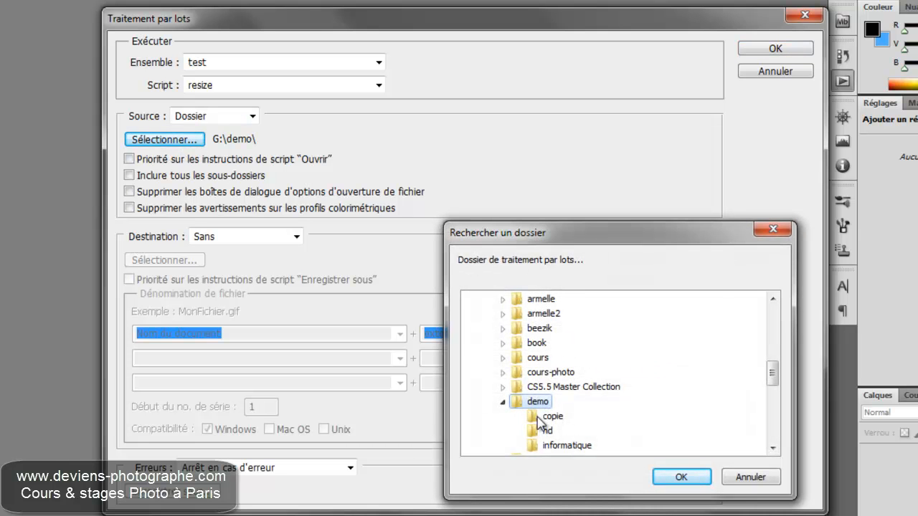
Use G:\demo as the source, suppressing file-opening dialogs and colour profile warnings.
click(661, 477)
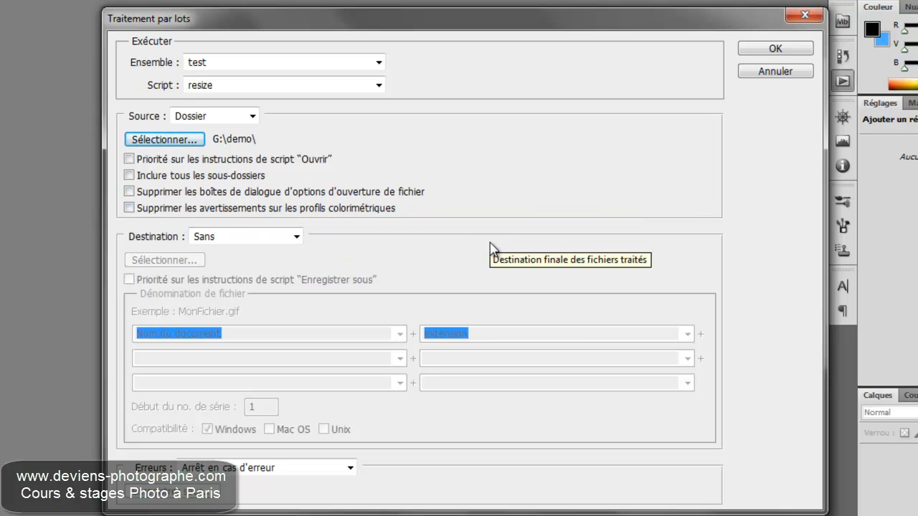
click(146, 193)
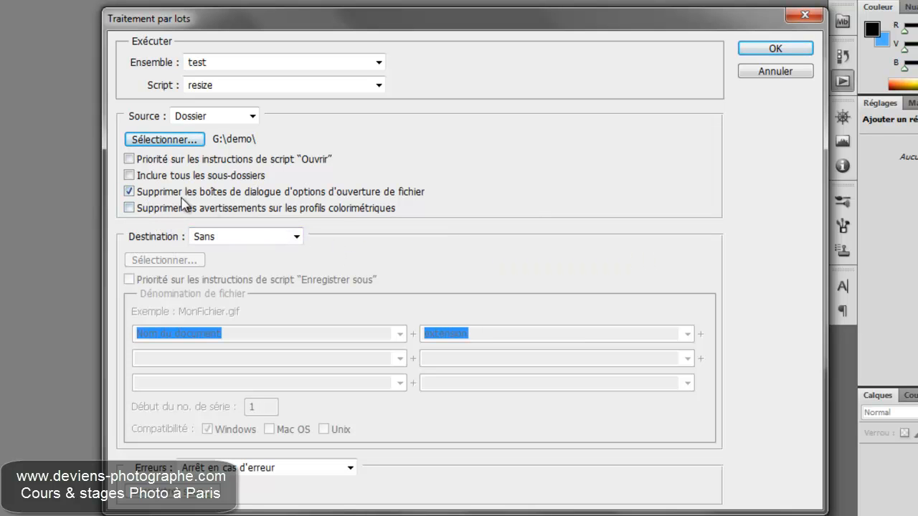
click(358, 213)
Try the Enregistrer et fermer and Dossier destination options without keeping them.
click(267, 238)
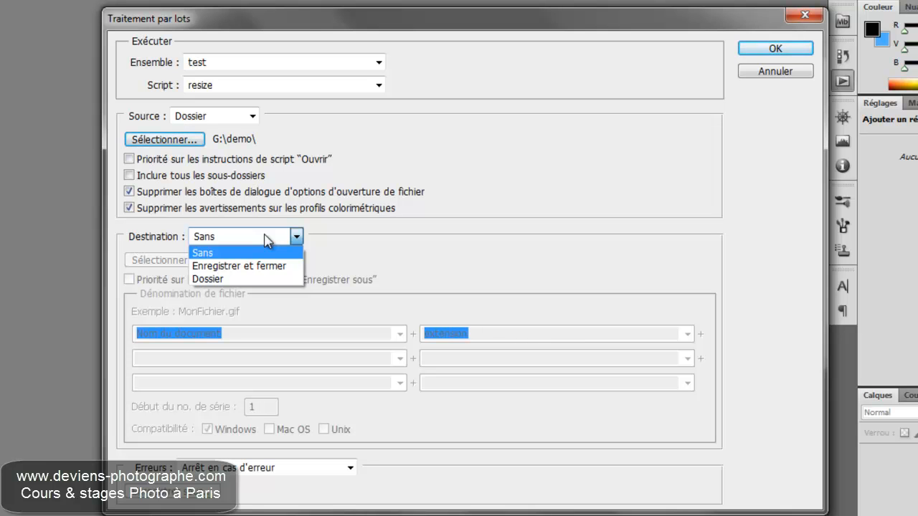
click(420, 258)
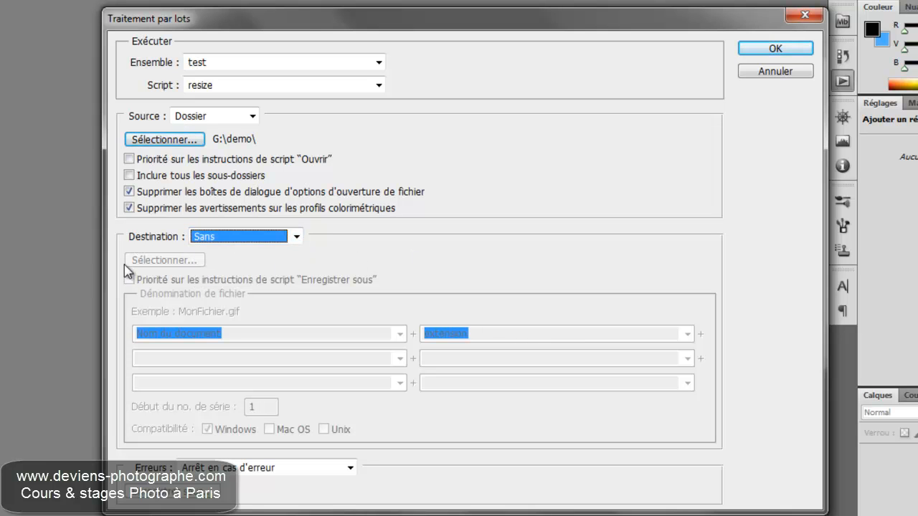
click(251, 235)
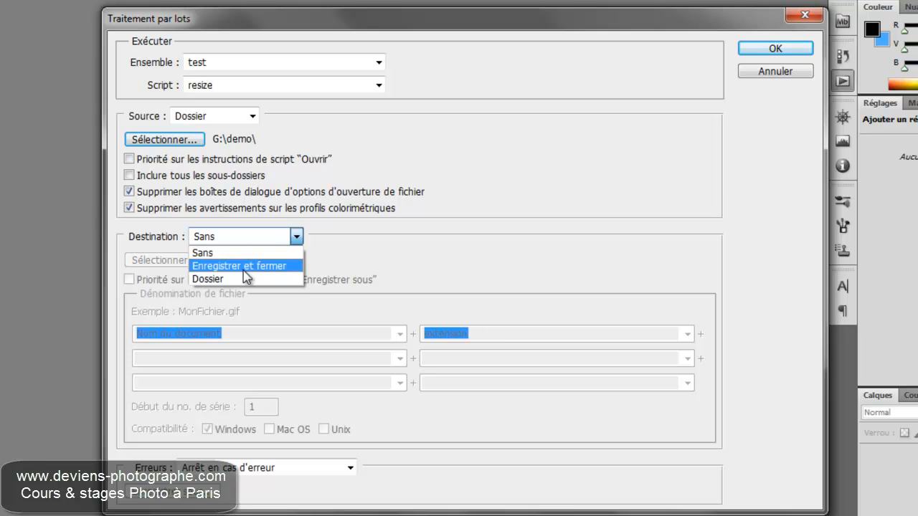
click(242, 264)
click(129, 279)
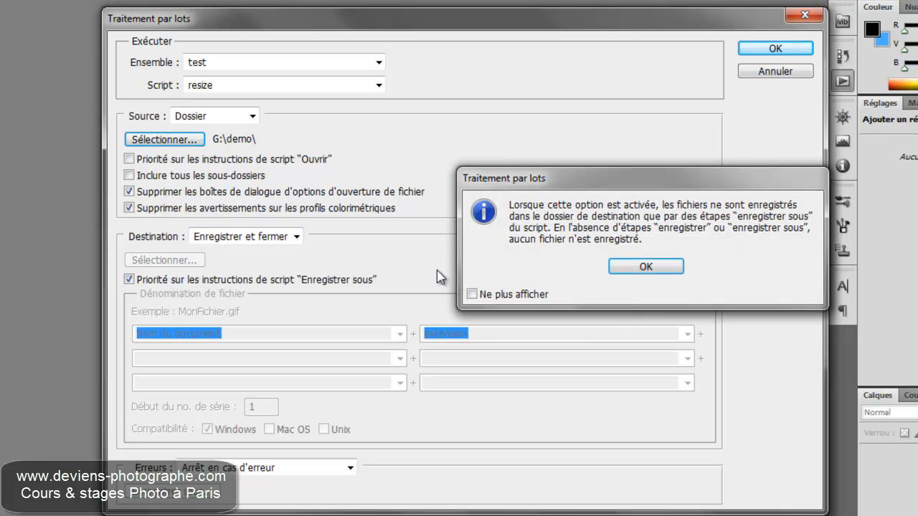
click(645, 268)
click(296, 237)
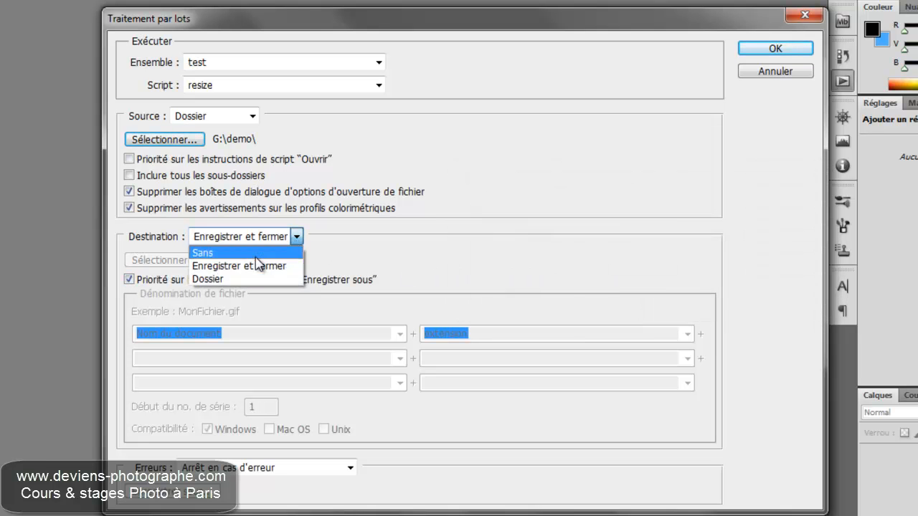
click(255, 287)
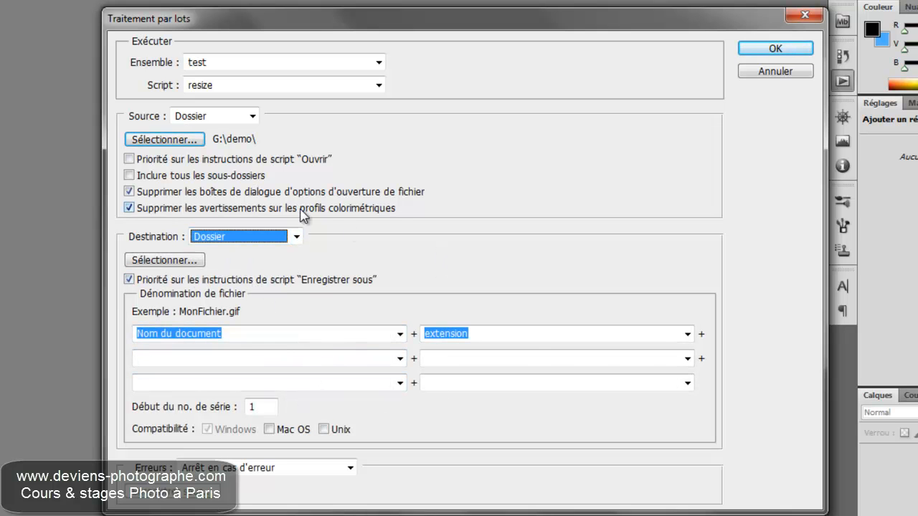
click(687, 335)
click(687, 336)
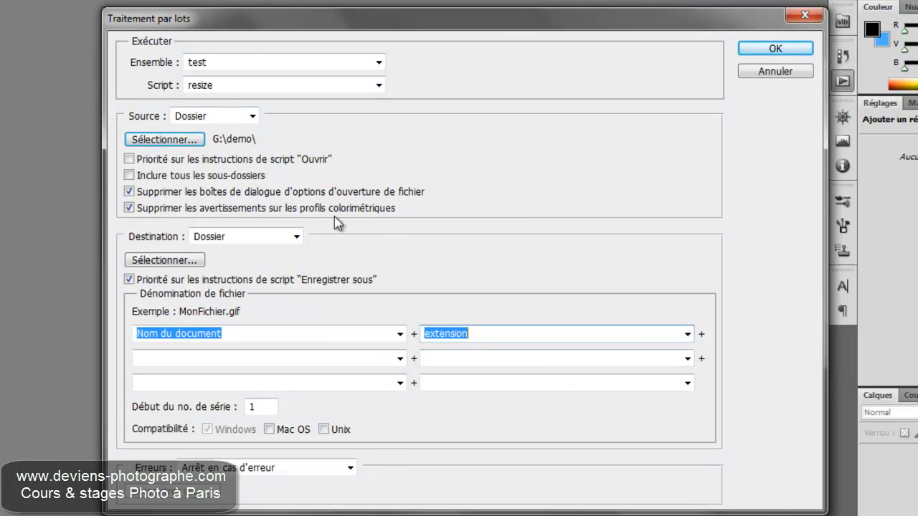
Set Destination back to Sans and launch the batch.
click(222, 242)
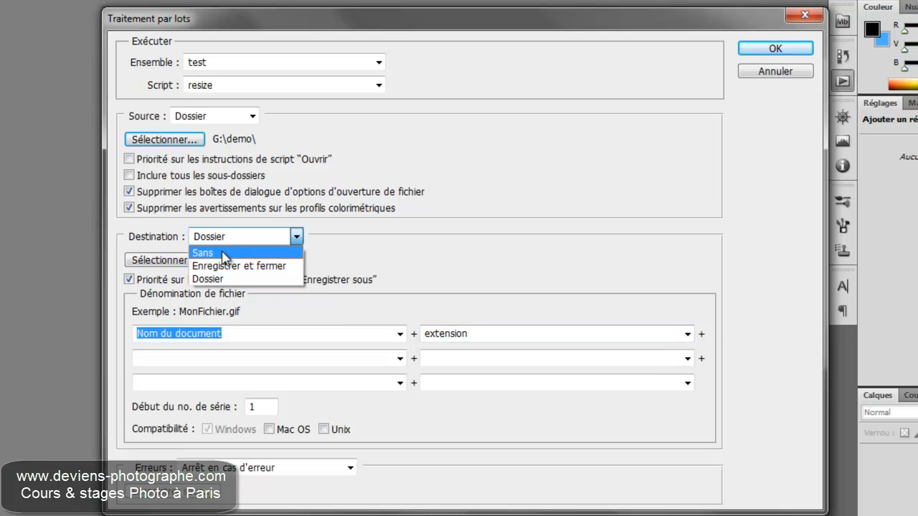
click(203, 252)
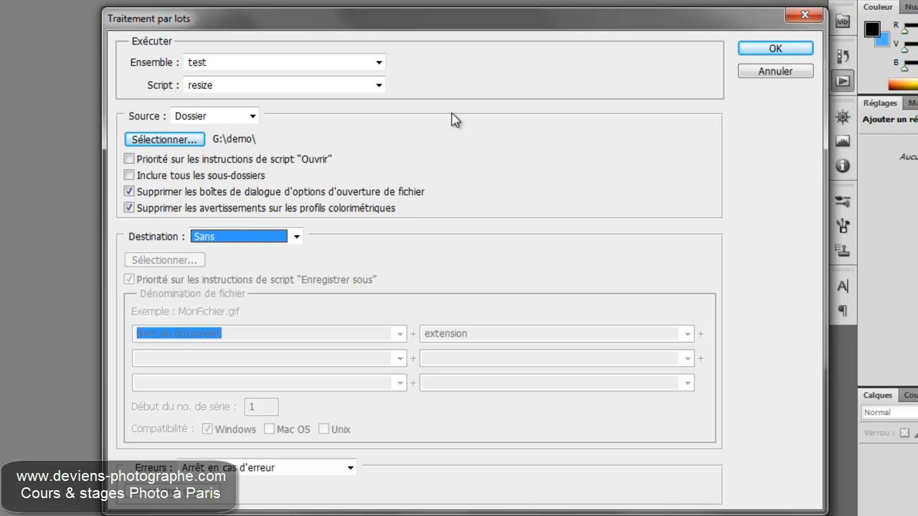
click(769, 50)
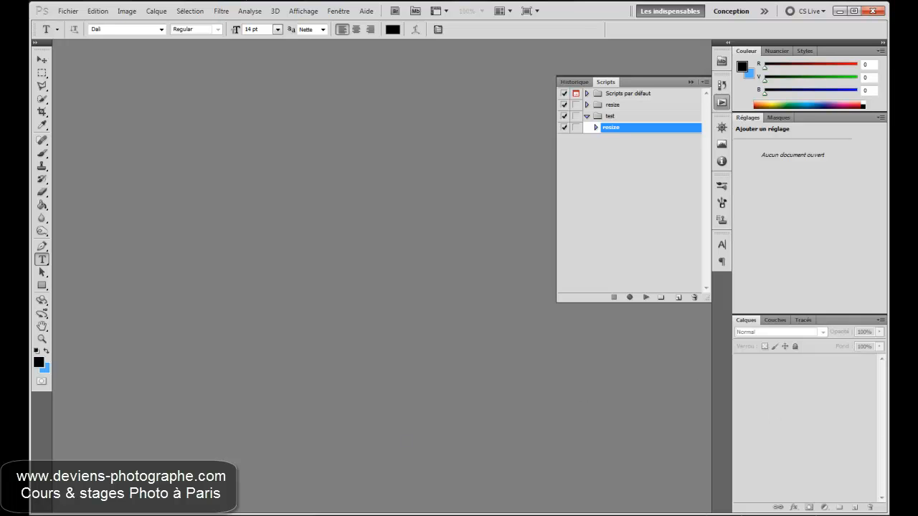
Open the hd folder and check IMG_4860-3.jpg is 4500 × 3000.
click(208, 515)
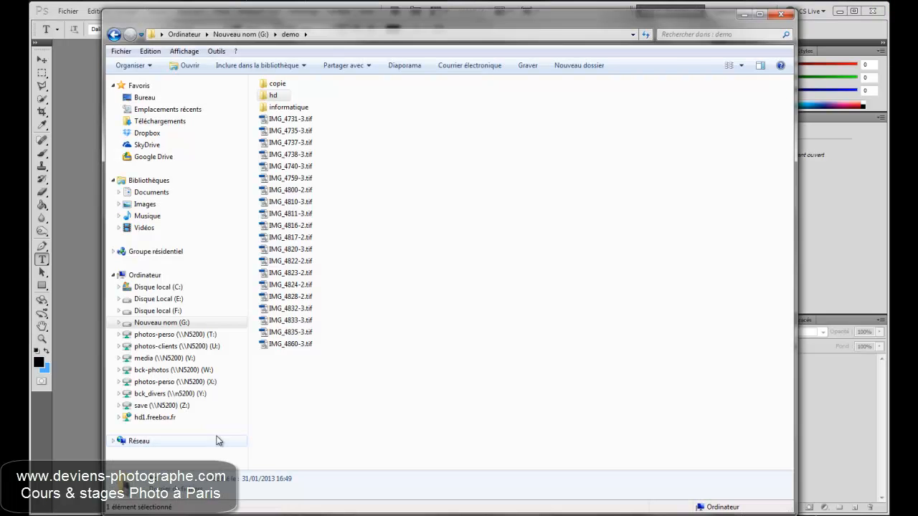
double_click(269, 95)
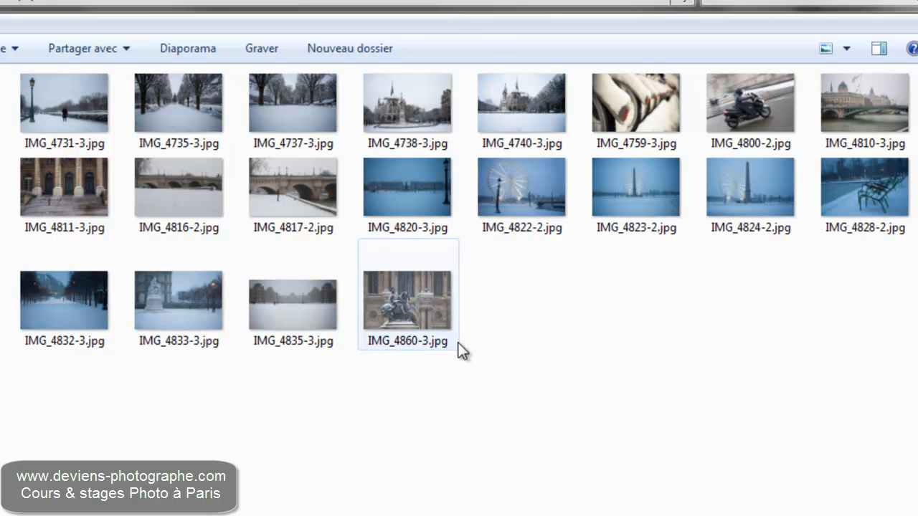
click(104, 114)
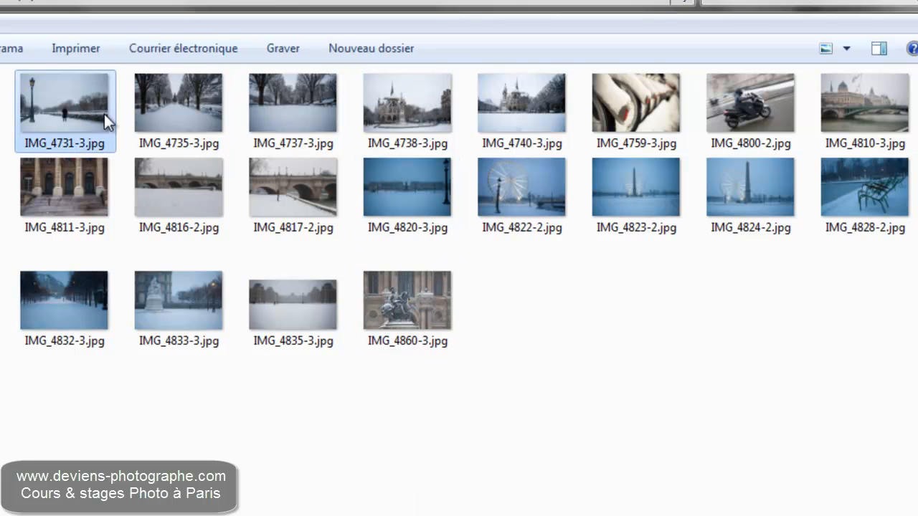
shift+click(432, 315)
click(432, 314)
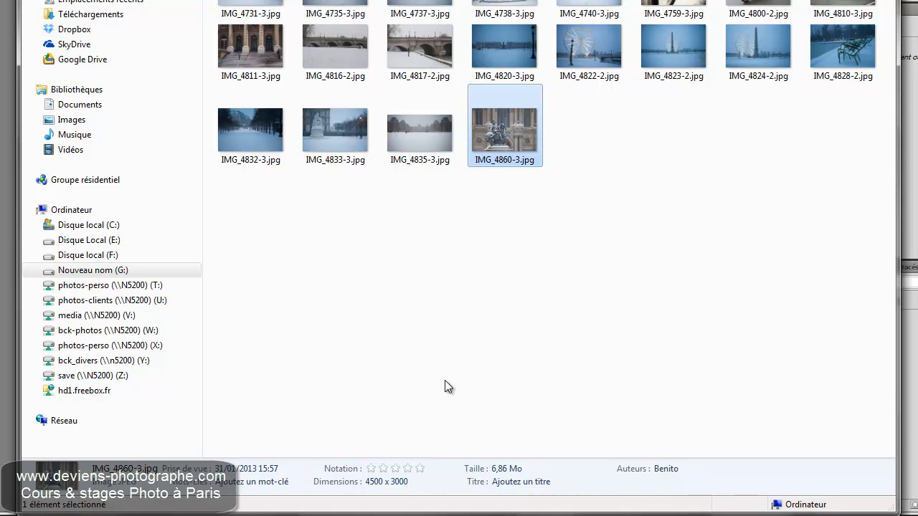
Open informatique and confirm IMG_4822-2.jpg is 1200 × 800.
click(190, 23)
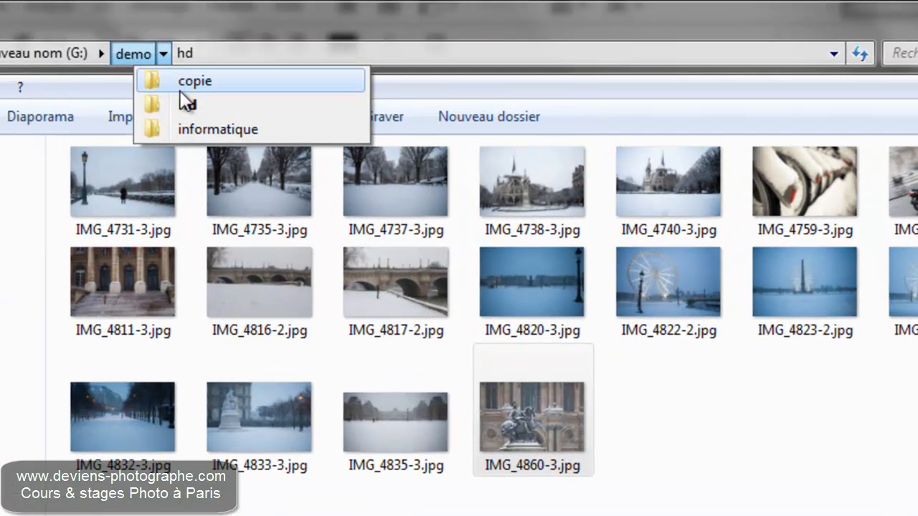
click(204, 130)
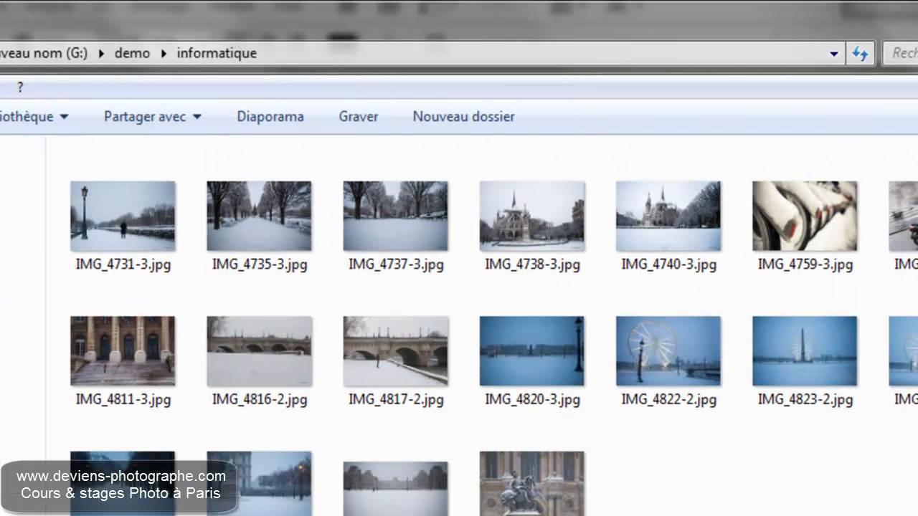
click(664, 369)
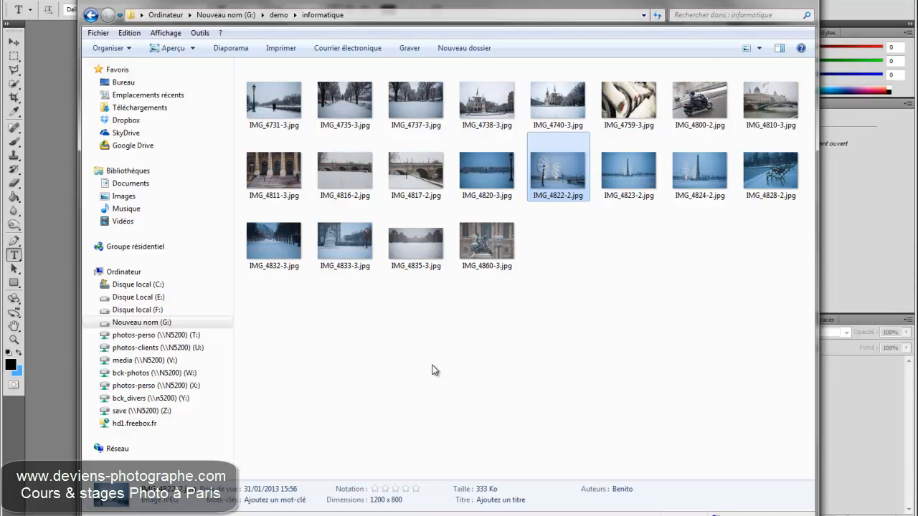
Minimize the Explorer window so Photoshop's empty workspace and the test set's resize action show again.
click(757, 1)
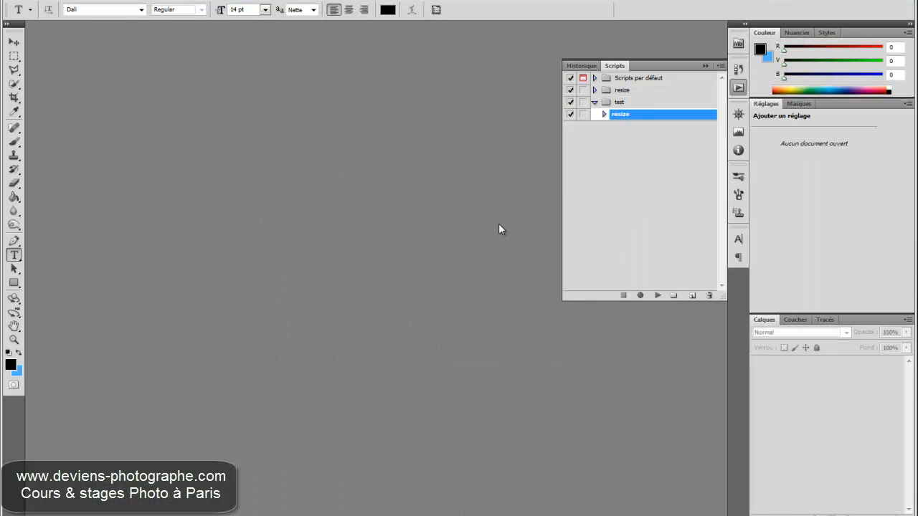